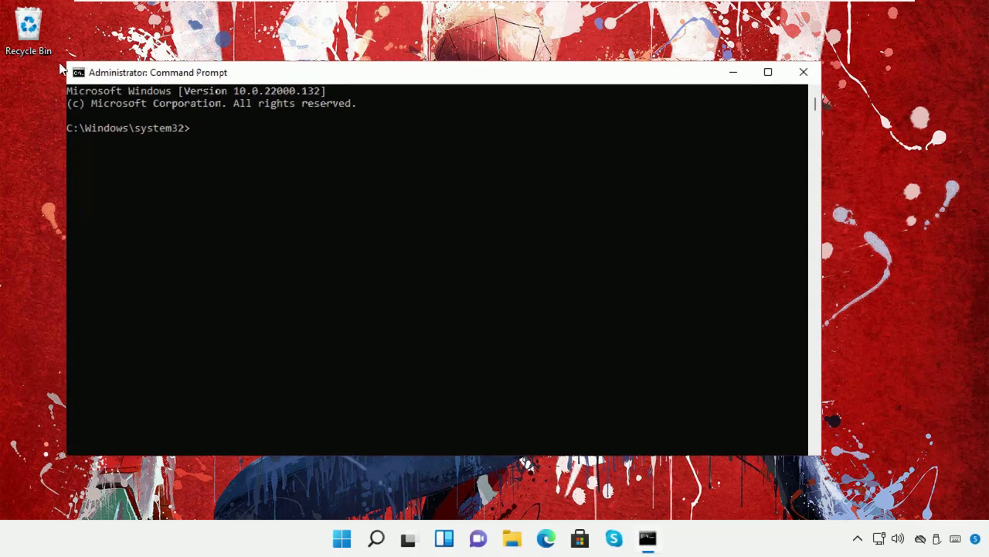
Reposition the Command Prompt window on the desktop and run the prompt command.
left_click_drag(60, 60, 260, 105)
left_click_drag(407, 125, 433, 114)
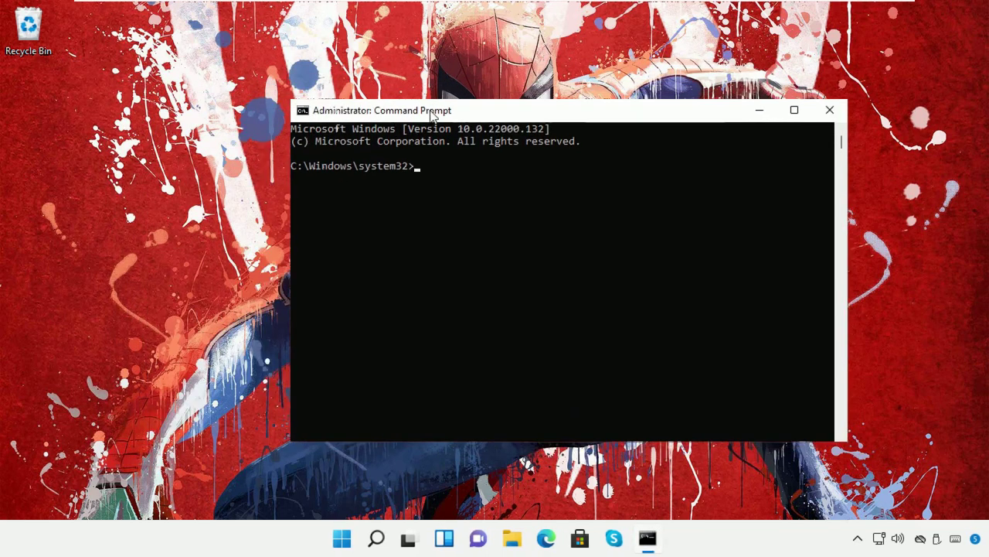
type("prompt")
key("Return")
Check the system disk for errors with the chkdsk command.
type("ch")
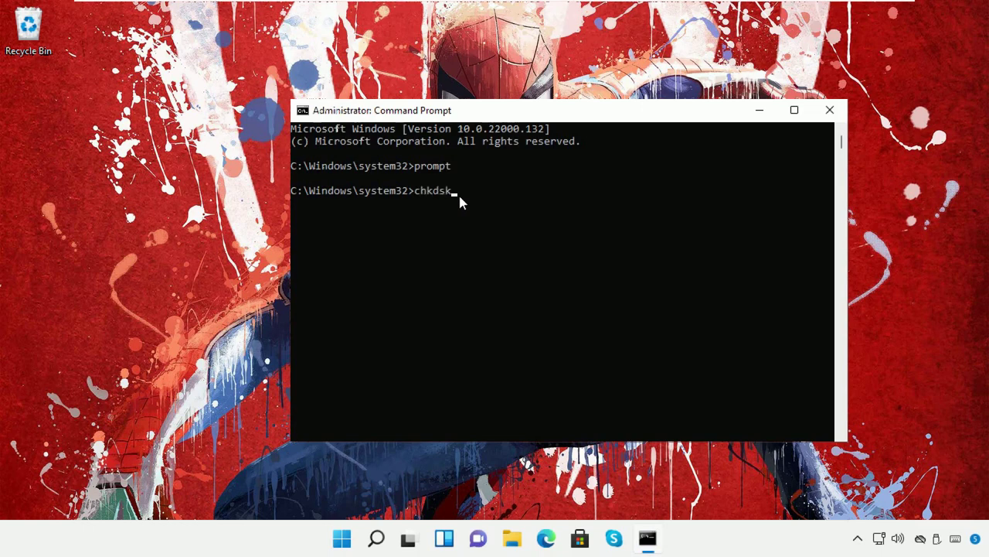
type("kdsk")
key("Return")
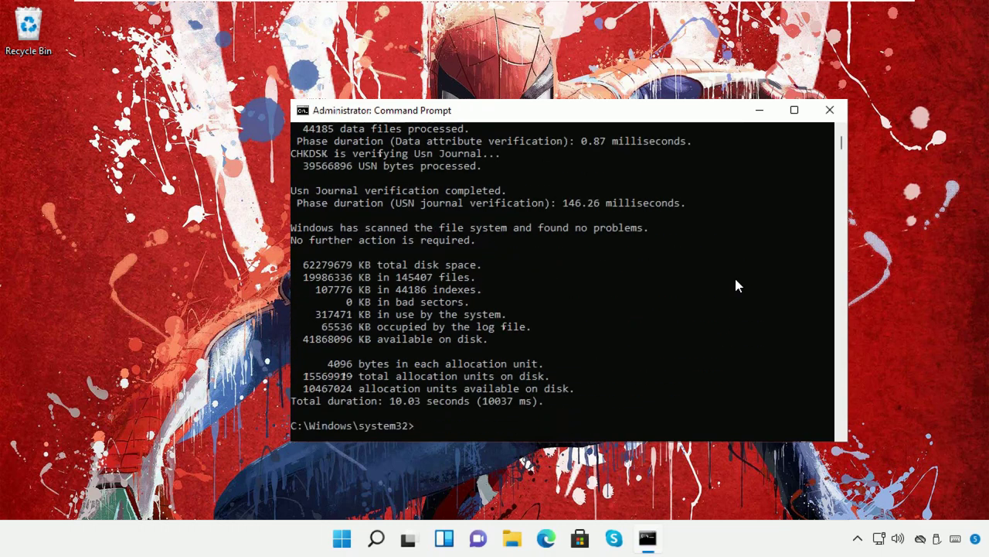
List the file type associations with the assoc command and end the Command Prompt session with exit.
scroll(736, 281, "down", 5)
scroll(736, 281, "up", 1)
type("as")
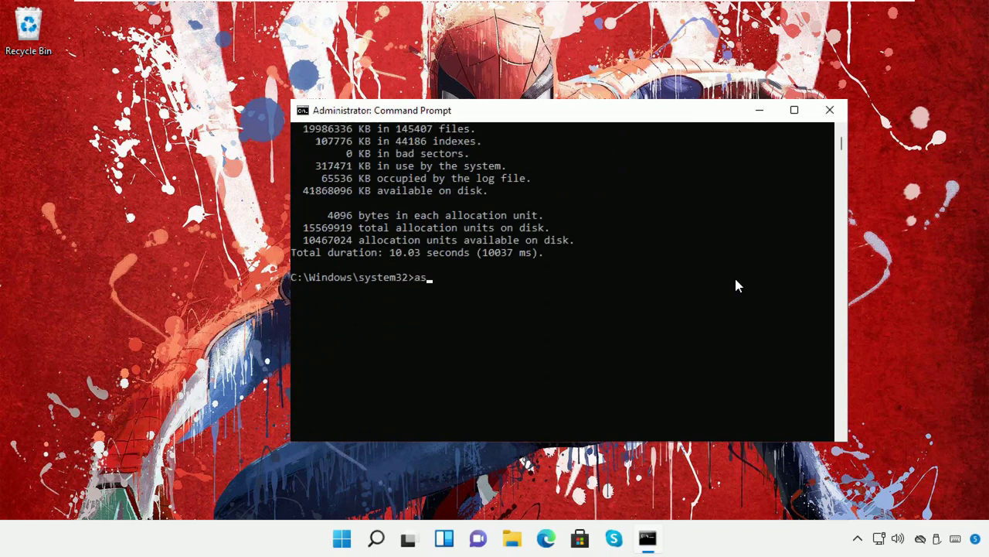
type("soc")
key("Return")
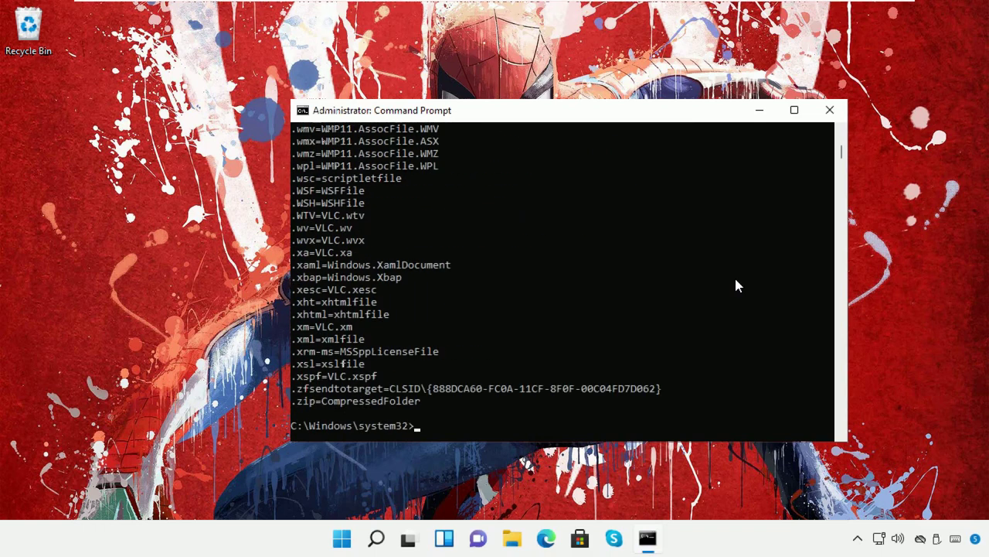
scroll(736, 283, "down", 3)
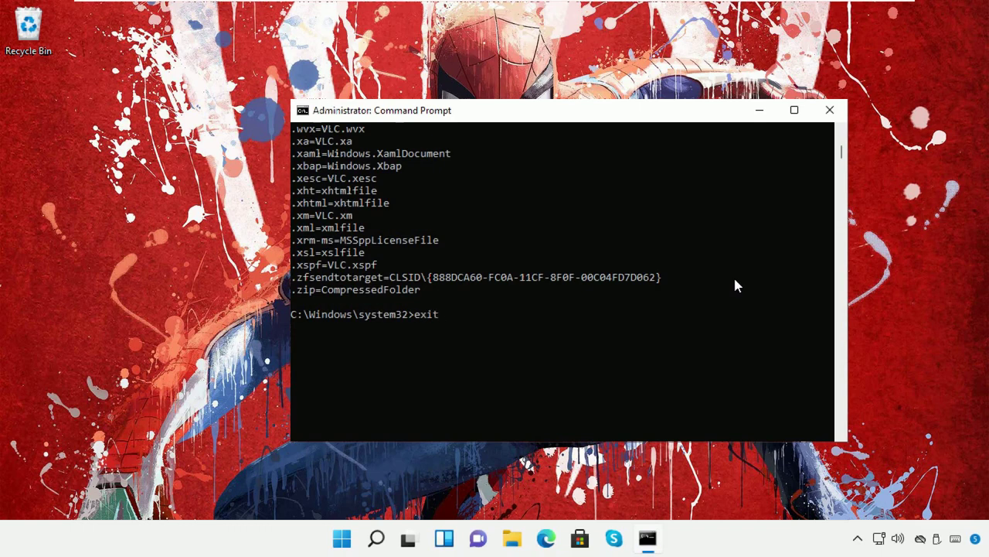
key("Return")
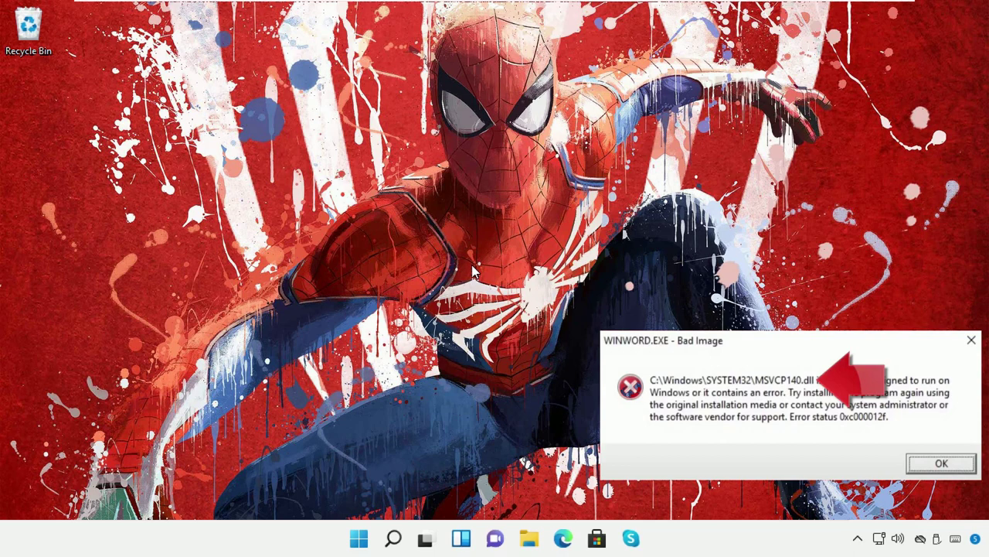
Switch to File Explorer and open the System32 folder inside the Windows folder on Local Disk (C:).
left_click(523, 536)
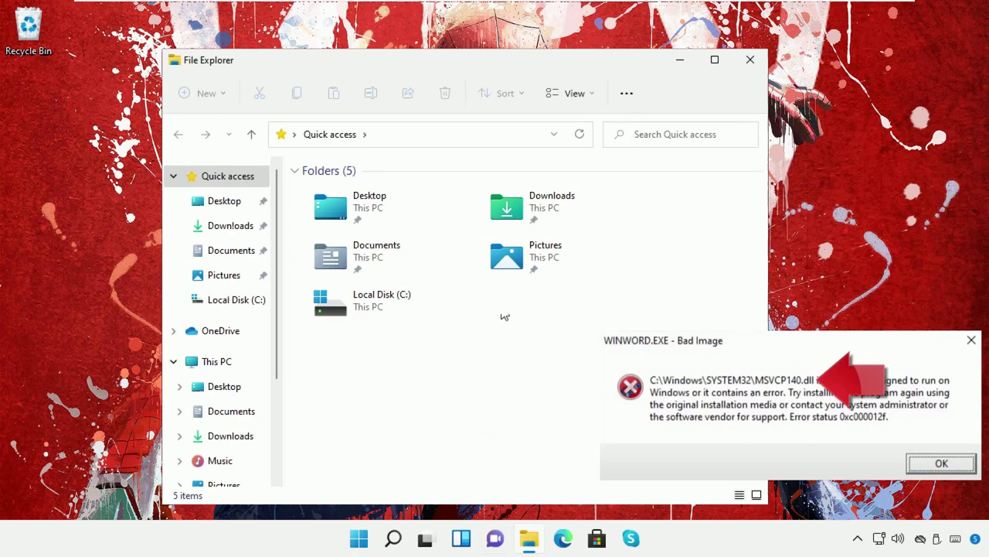
left_click_drag(611, 59, 617, 44)
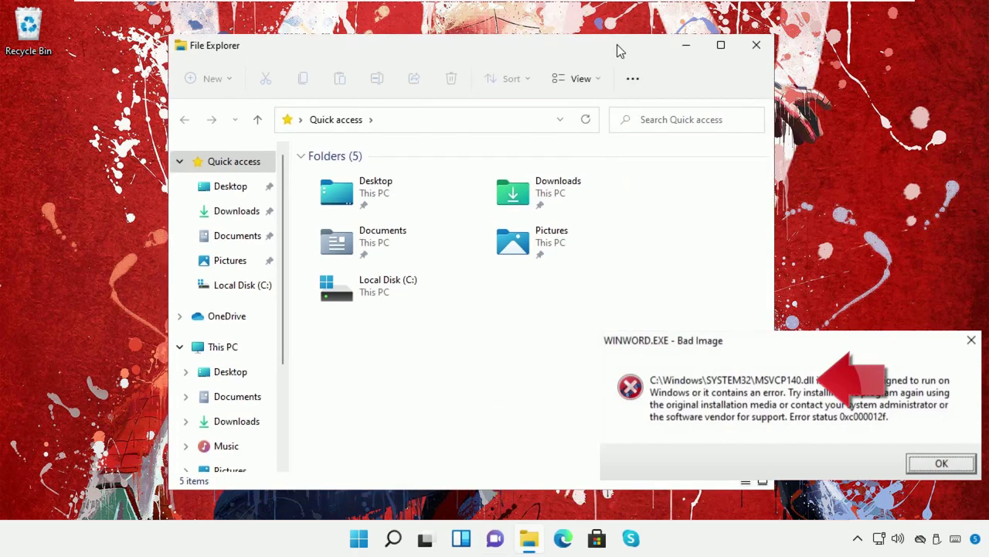
left_click(205, 347)
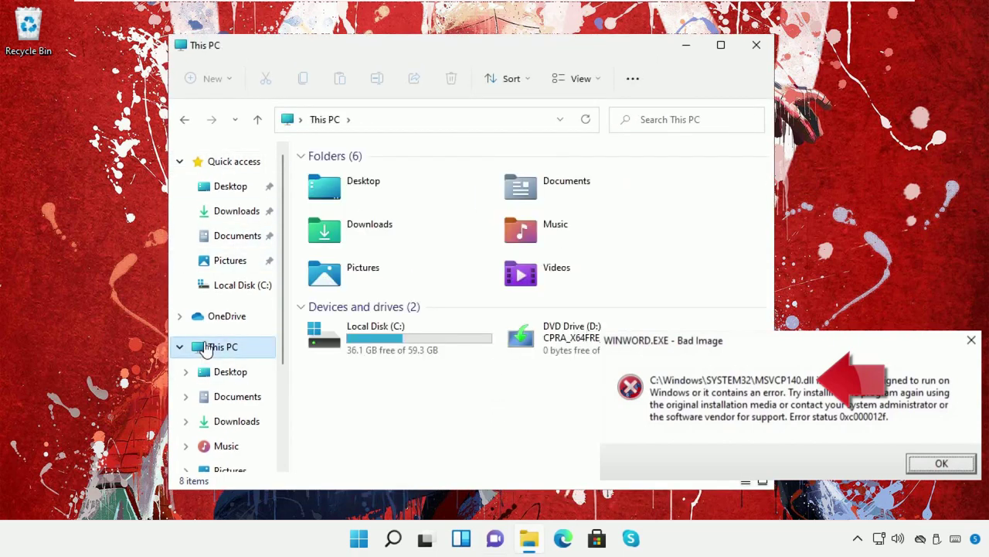
double_click(347, 347)
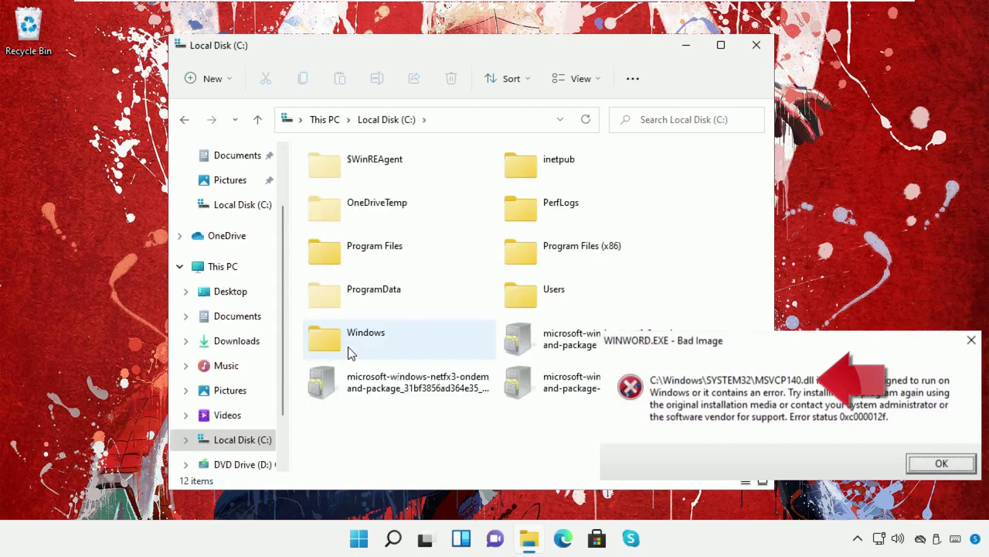
double_click(349, 340)
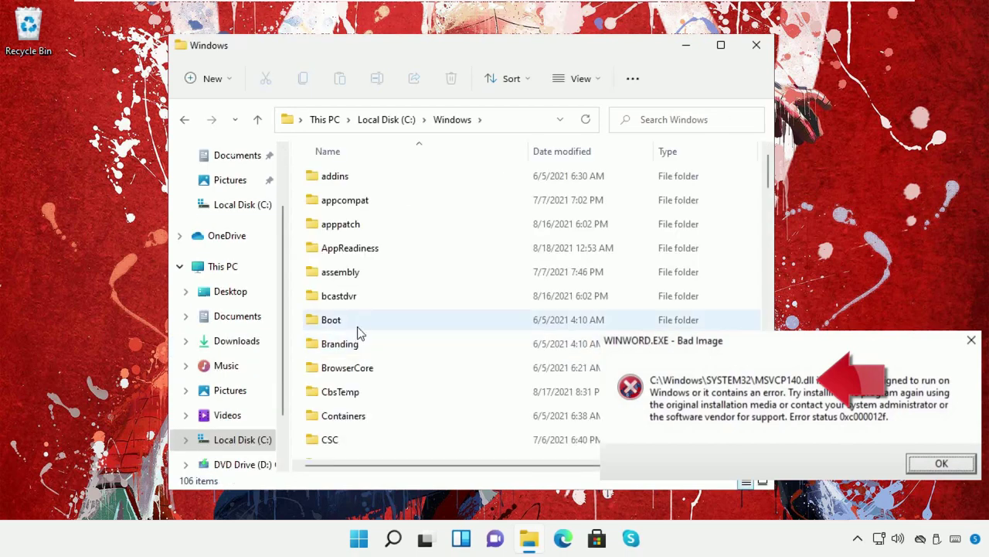
scroll(452, 361, "down", 4)
scroll(495, 365, "down", 10)
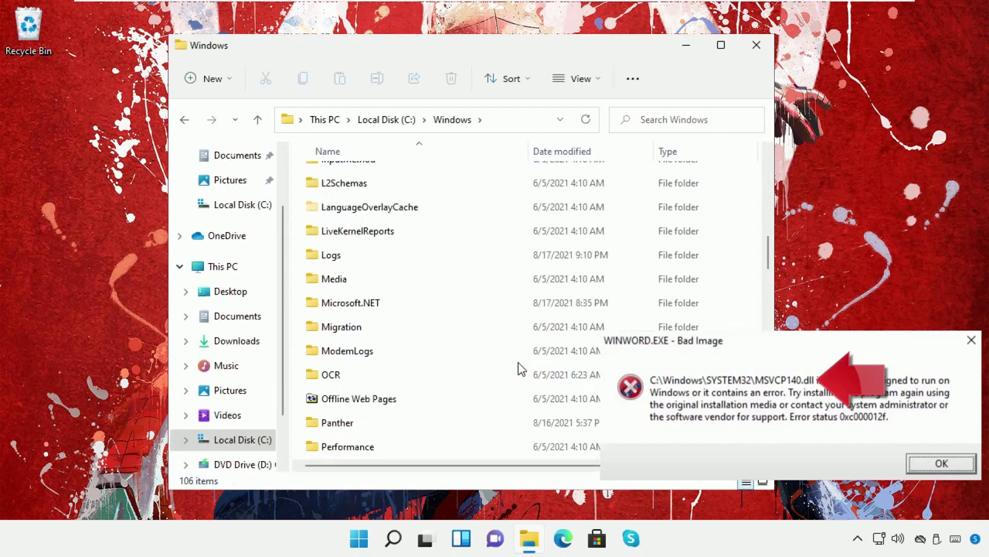
scroll(518, 369, "down", 8)
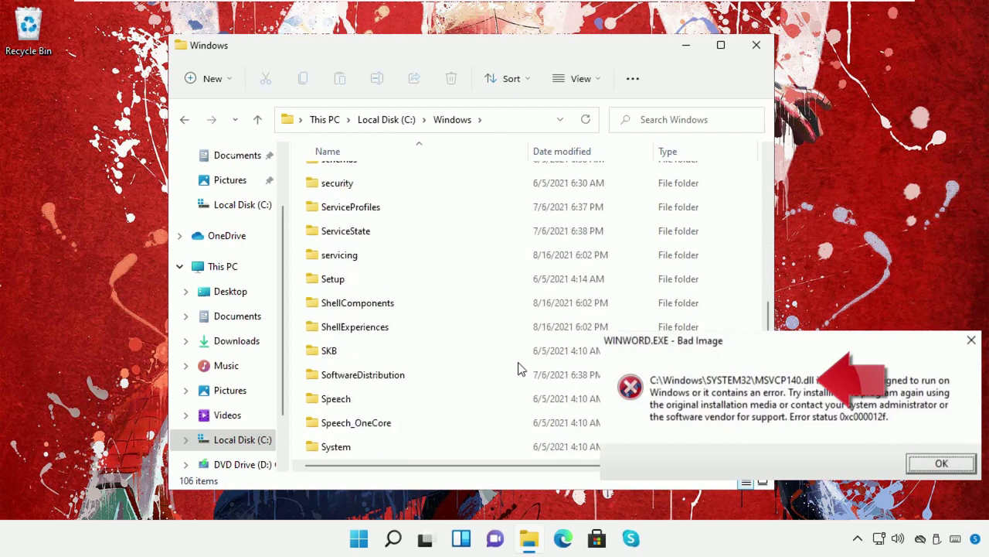
double_click(355, 326)
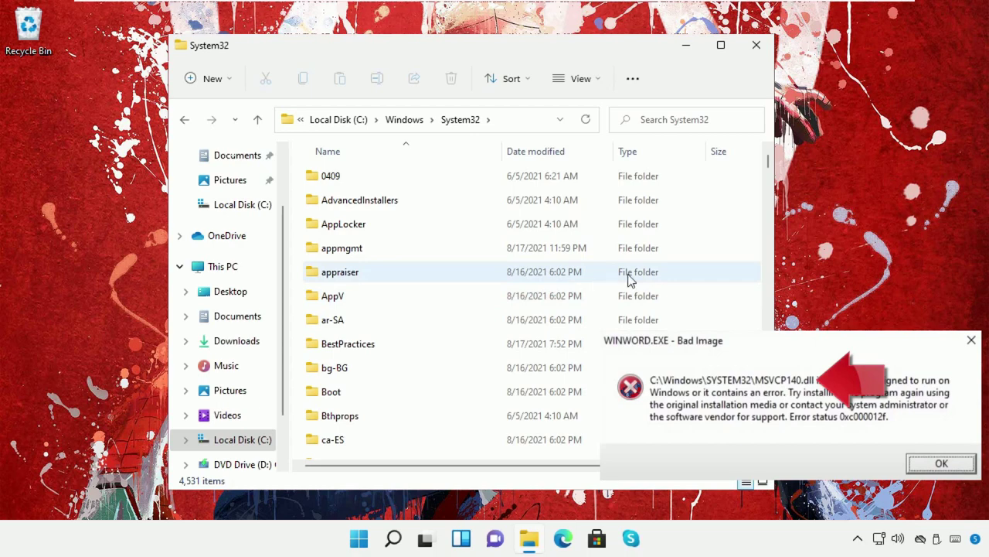
Delete msvcp140.dll from the System32 folder and minimize the folder window.
left_click_drag(765, 166, 761, 309)
scroll(696, 309, "down", 10)
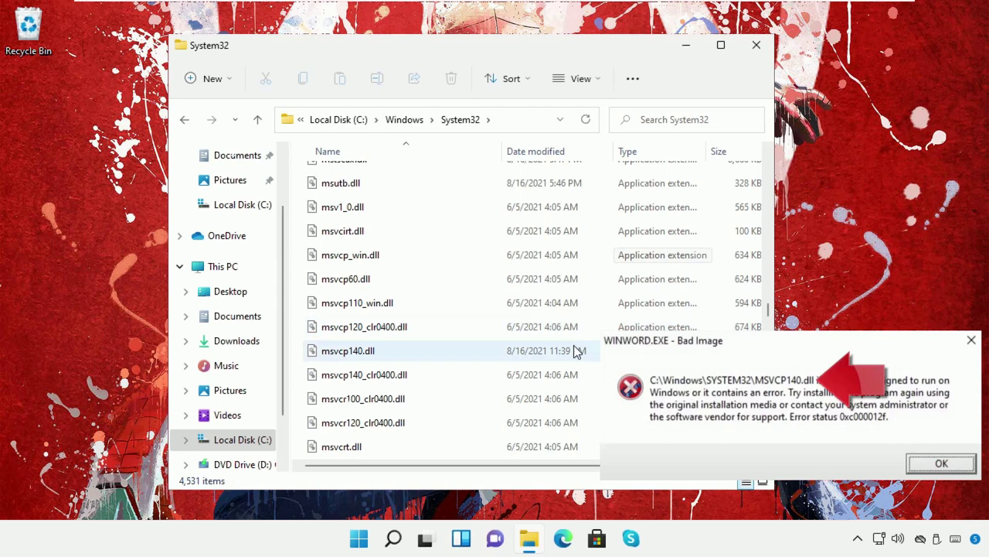
left_click(388, 357)
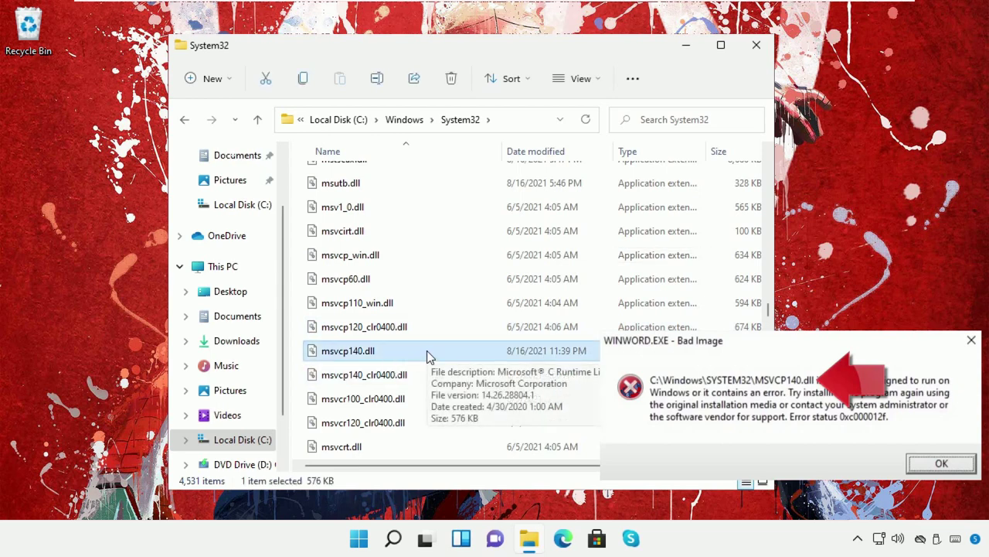
right_click(427, 350)
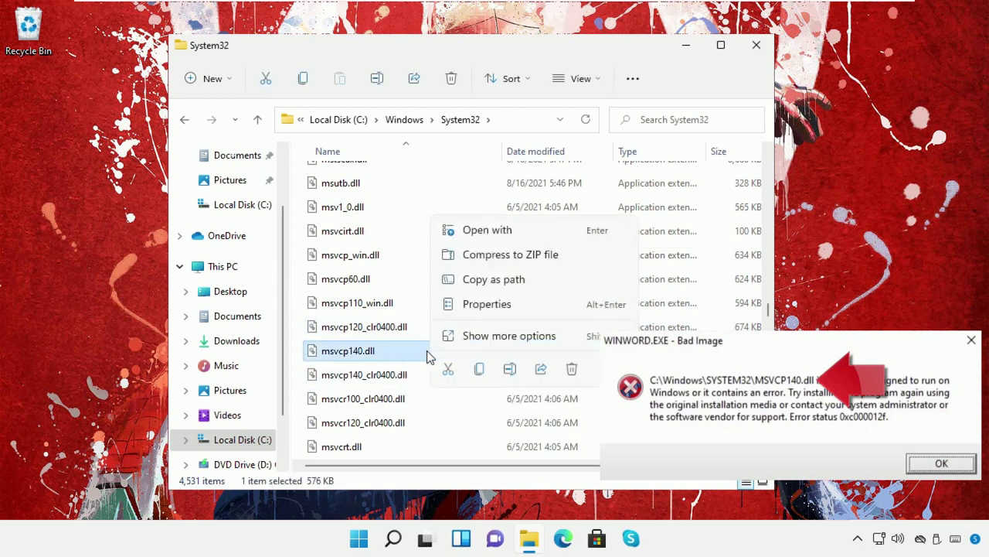
left_click(571, 369)
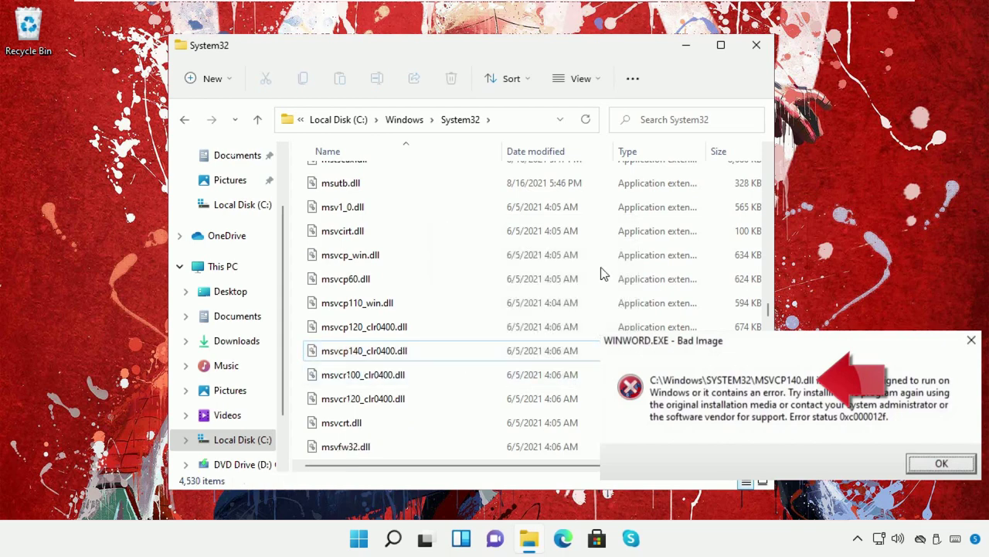
left_click(686, 50)
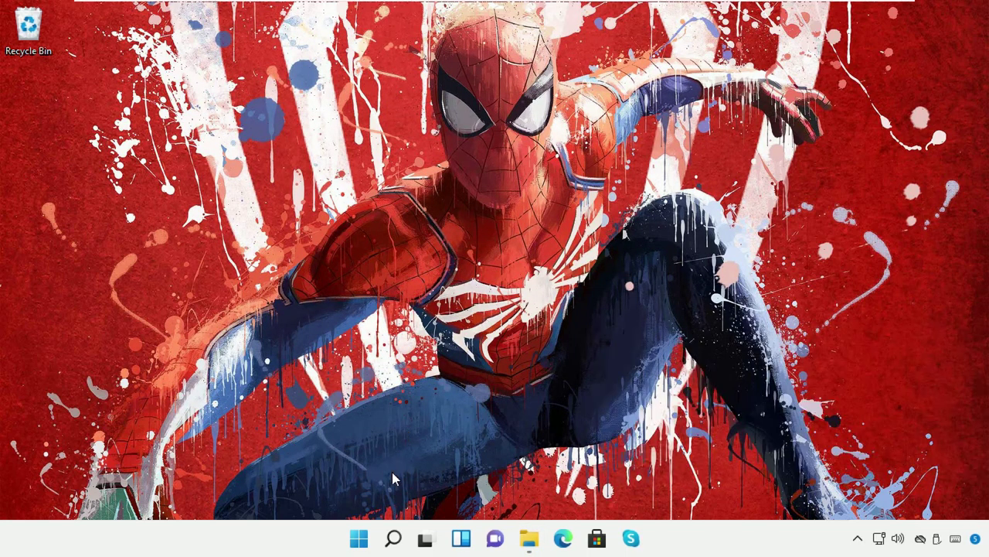
Search Windows for Chrome and open Google Chrome.
left_click(393, 538)
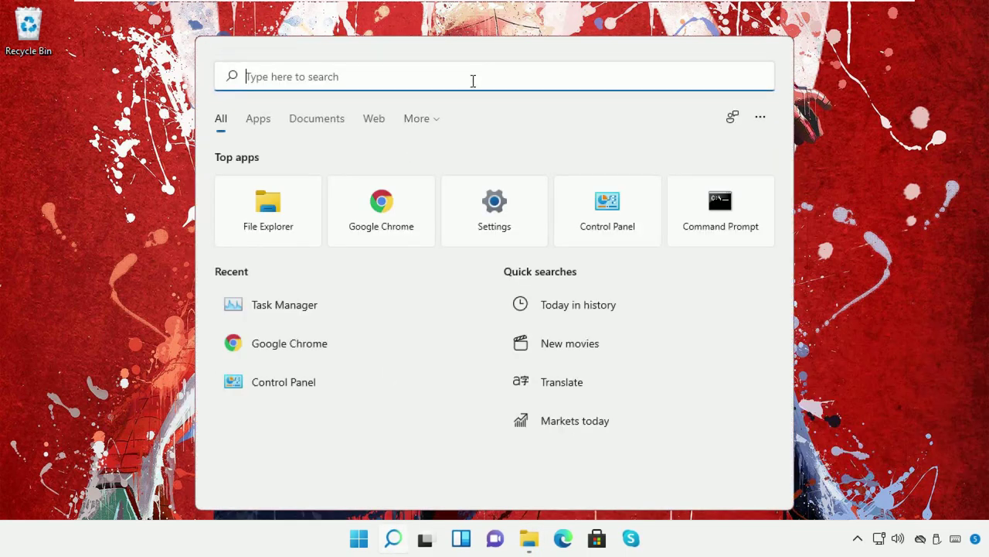
type("C")
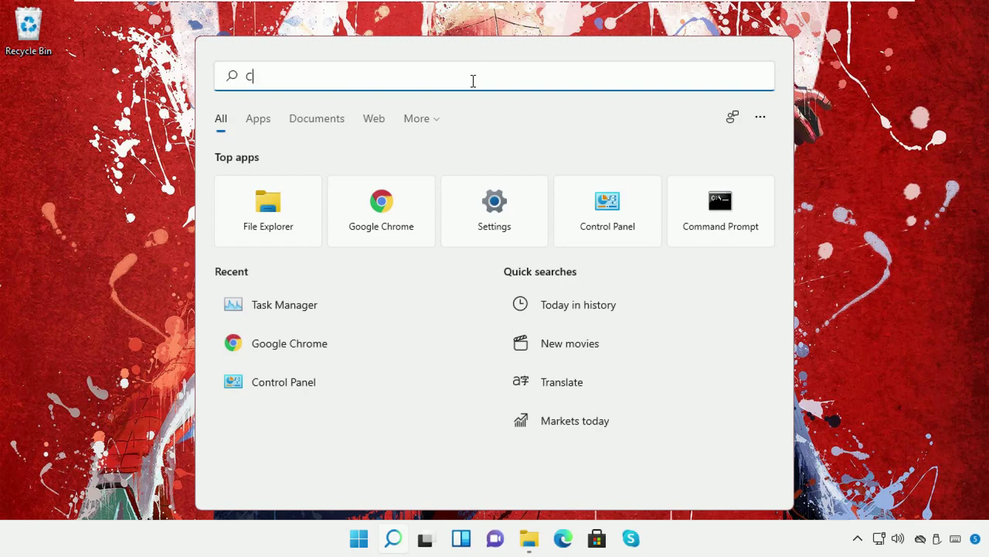
type("hrome")
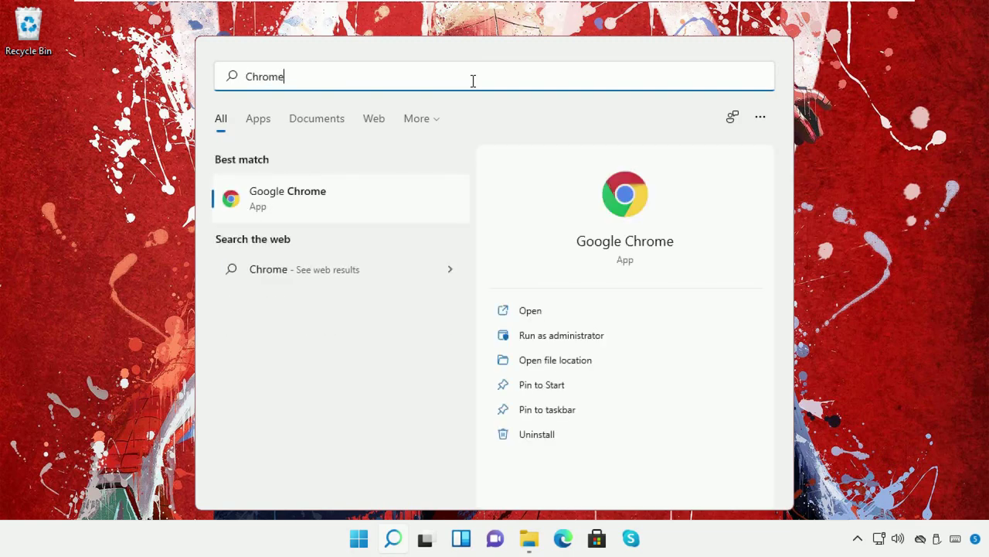
left_click(372, 177)
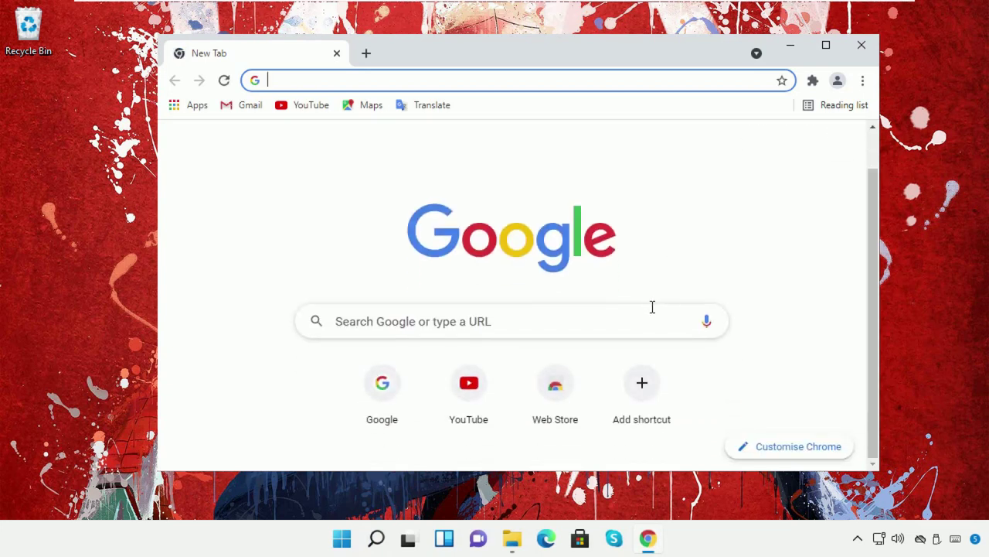
Search Google for "msvcp140.dll download".
left_click(654, 320)
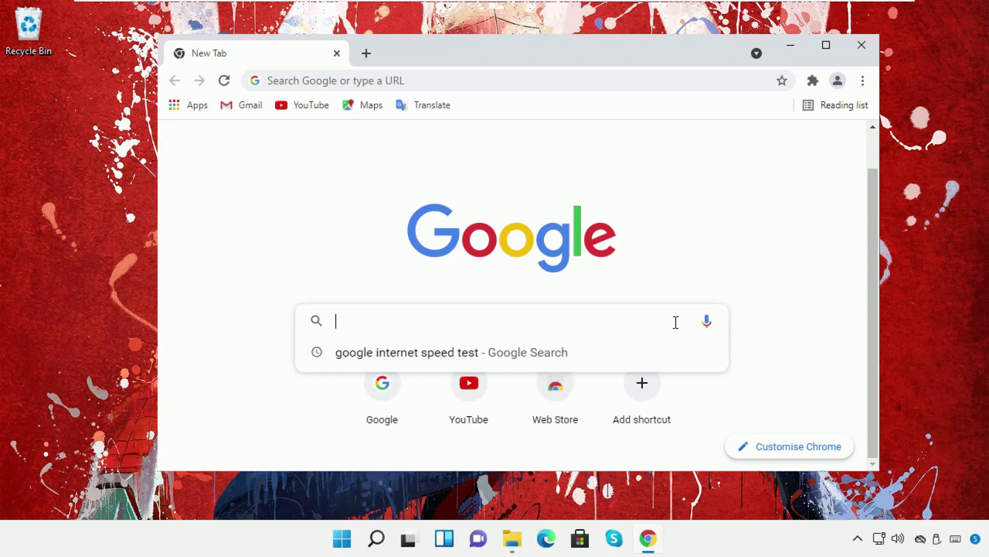
type("M")
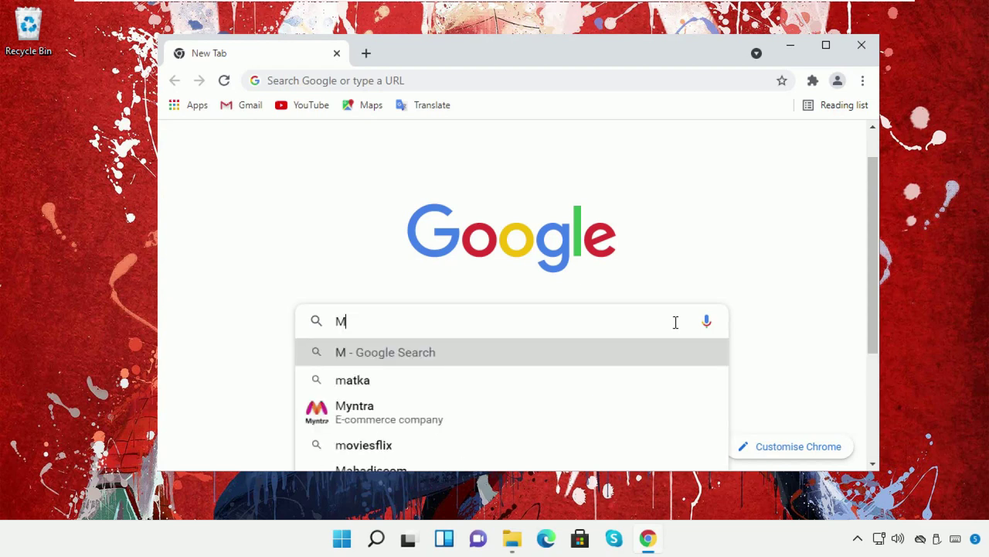
type("svcp")
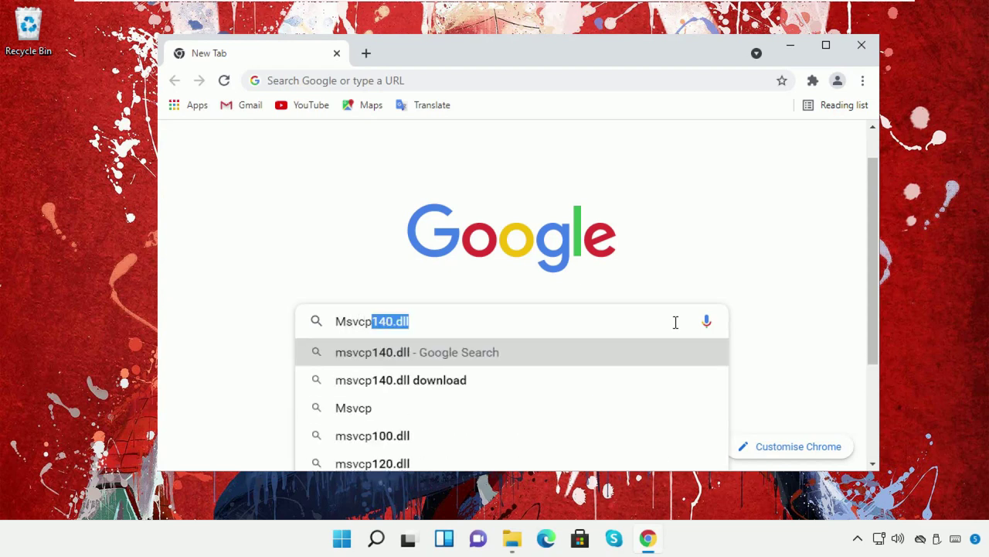
type("140")
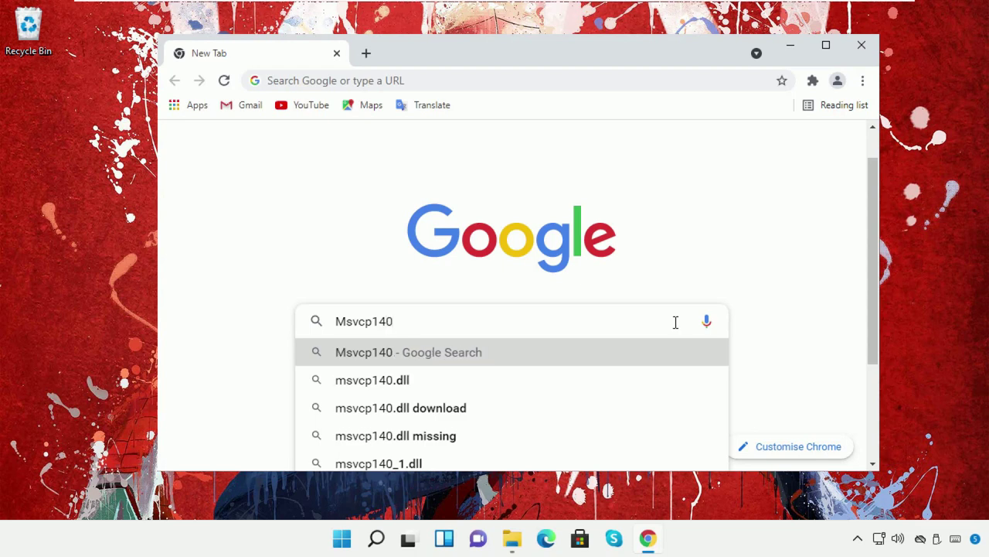
type(".dll")
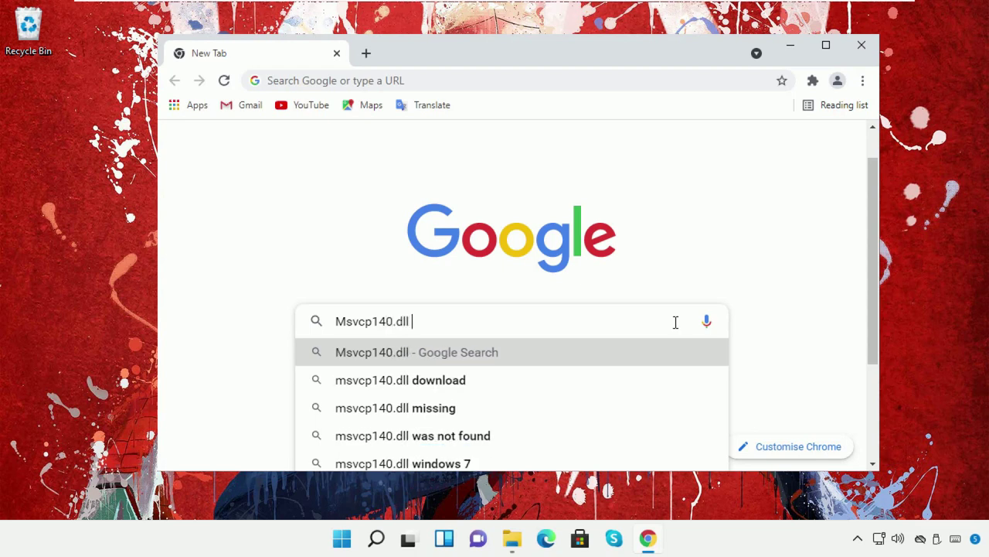
type(" Download")
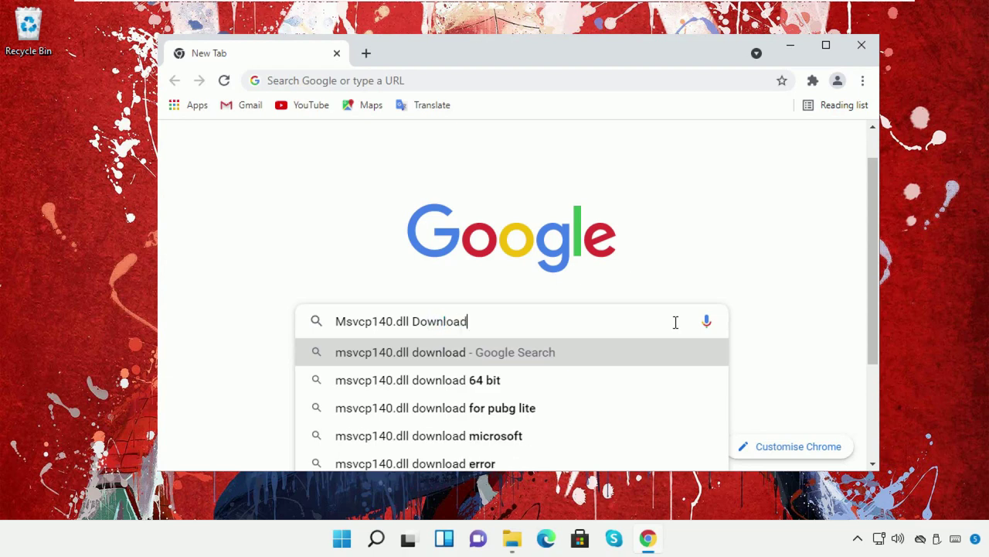
left_click(580, 352)
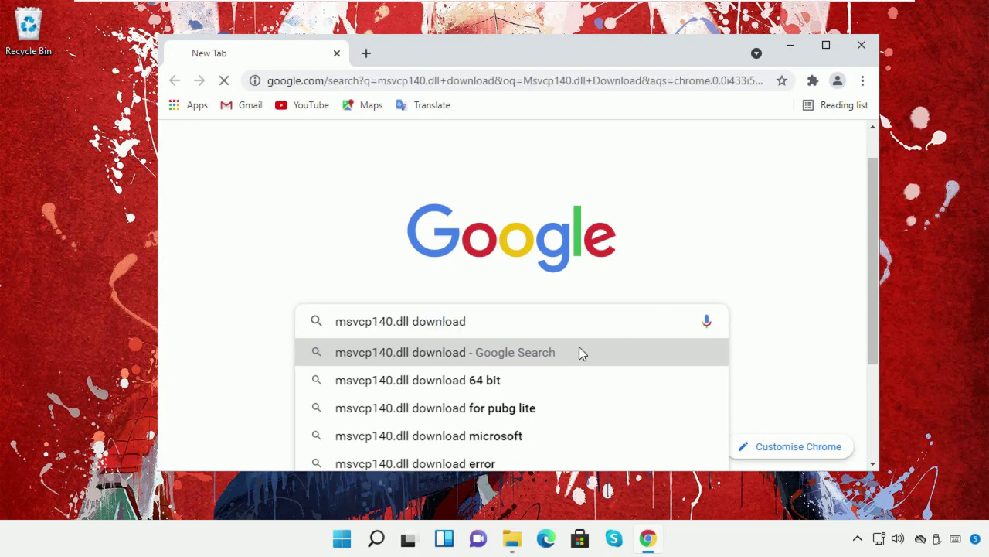
Open the msvcp140.dll page on dll-files.com and start downloading the 64-bit version 14.26.28804.1.
left_click(477, 294)
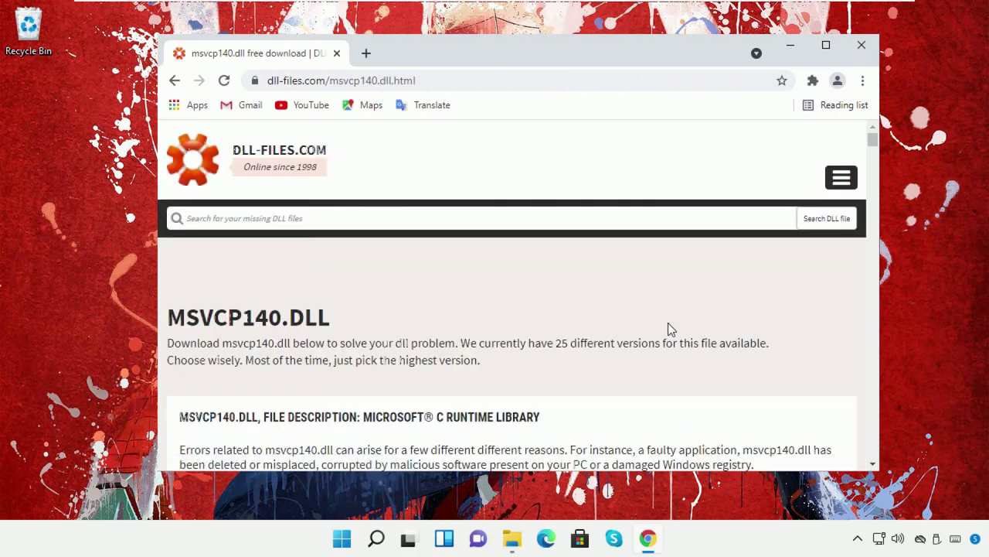
scroll(668, 322, "down", 8)
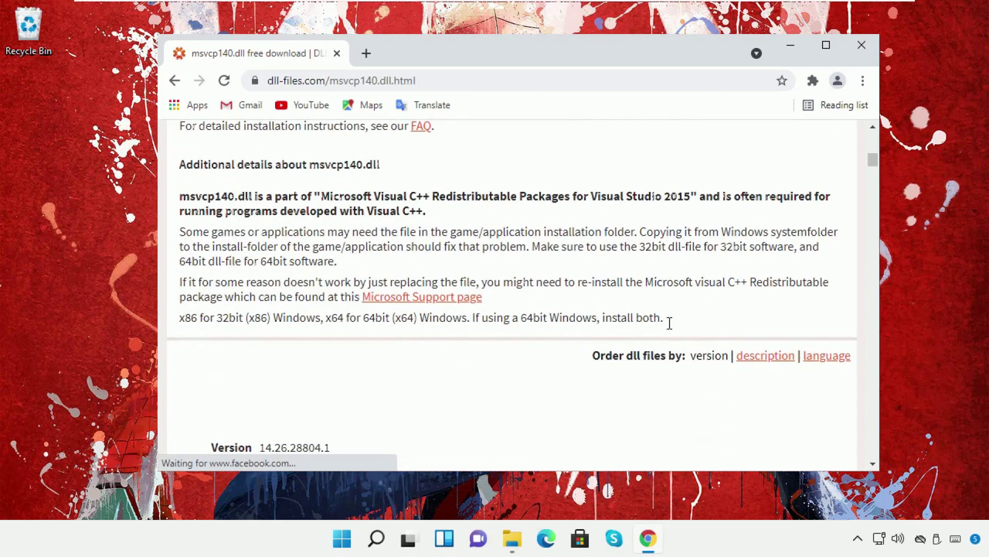
scroll(670, 323, "down", 4)
scroll(560, 330, "up", 1)
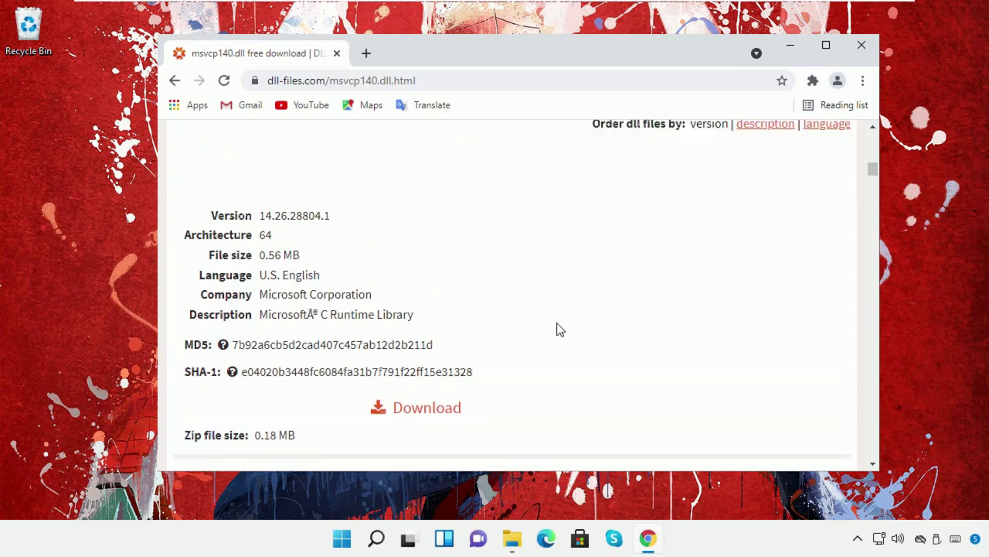
left_click(437, 414)
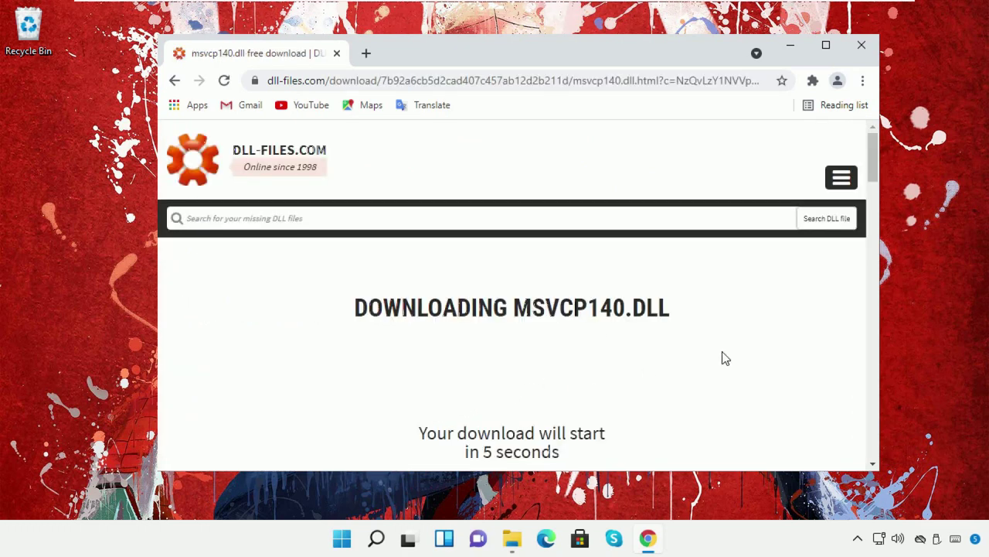
Show the downloaded msvcp140.zip in the Downloads folder and open the archive.
scroll(725, 357, "down", 1)
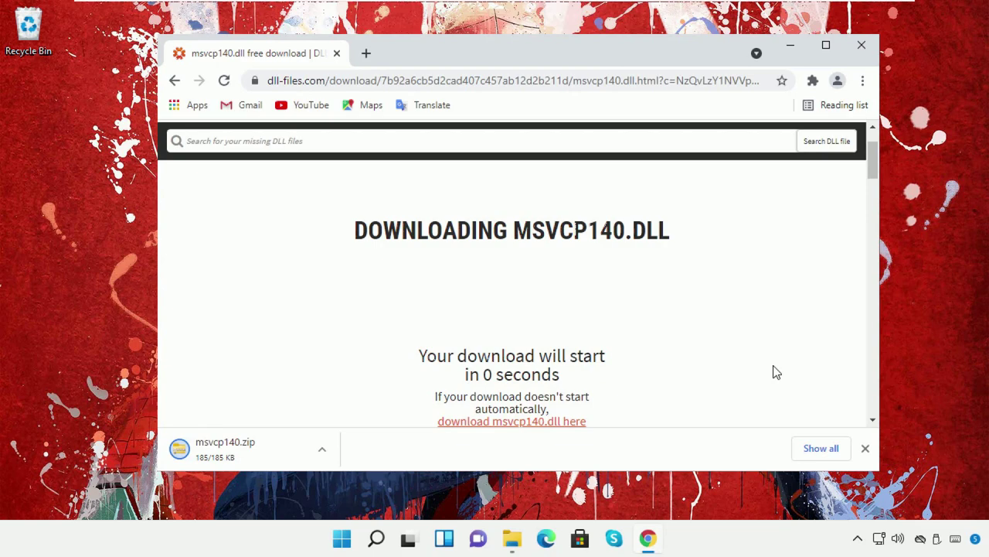
left_click(325, 449)
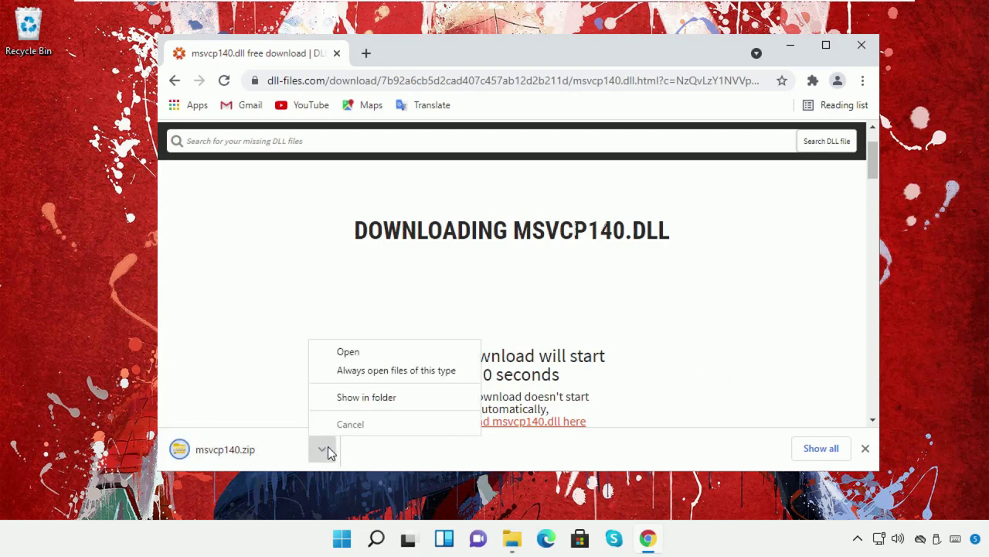
left_click(356, 397)
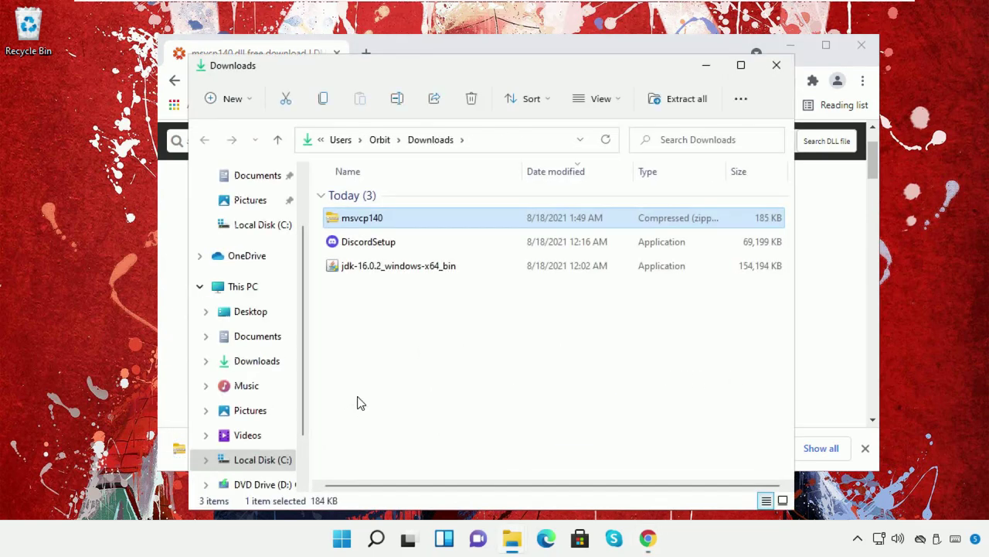
double_click(389, 219)
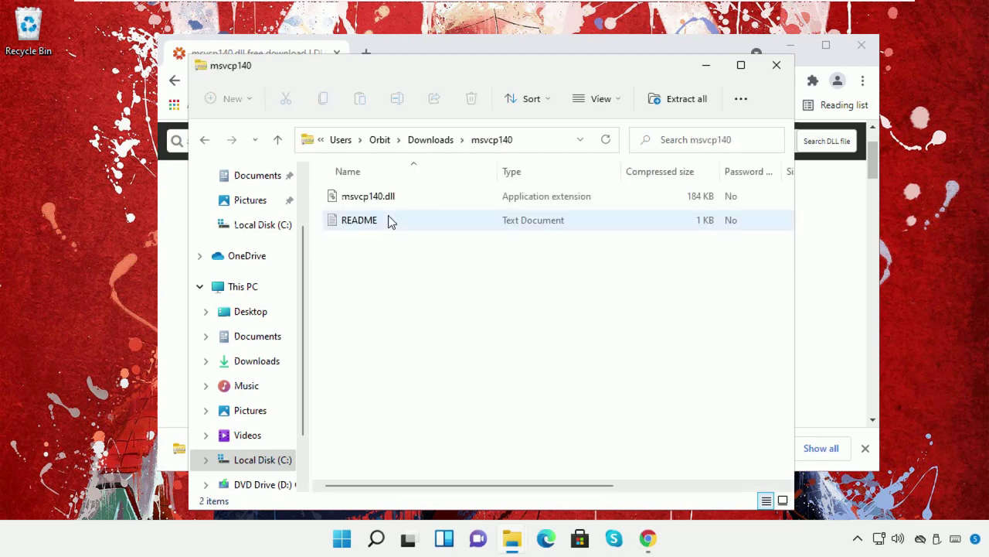
Extract msvcp140.dll from the archive to the desktop and close the archive and browser windows.
left_click_drag(390, 204, 27, 137)
left_click(776, 65)
left_click(860, 47)
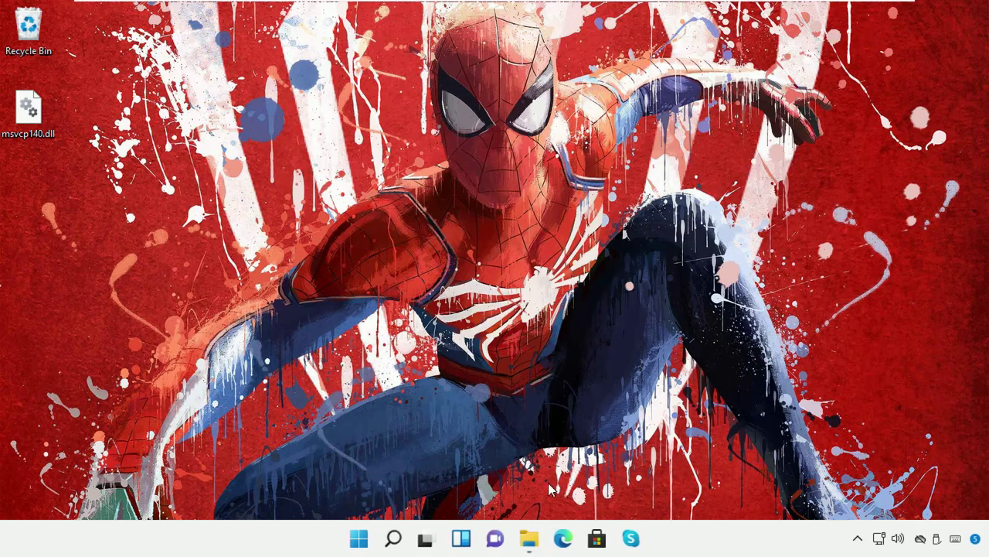
Move msvcp140.dll from the desktop into the System32 folder, granting administrator permission.
left_click(531, 539)
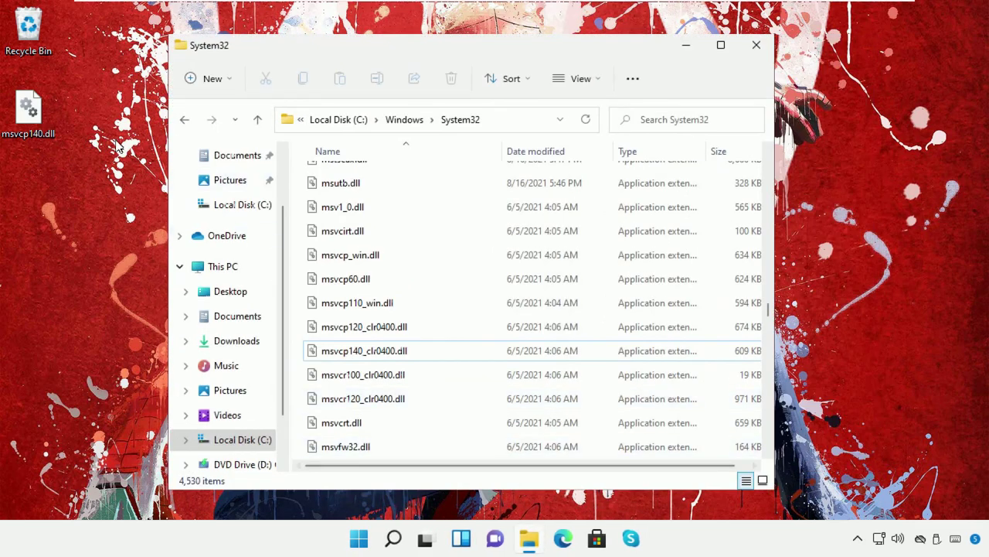
left_click_drag(31, 112, 426, 242)
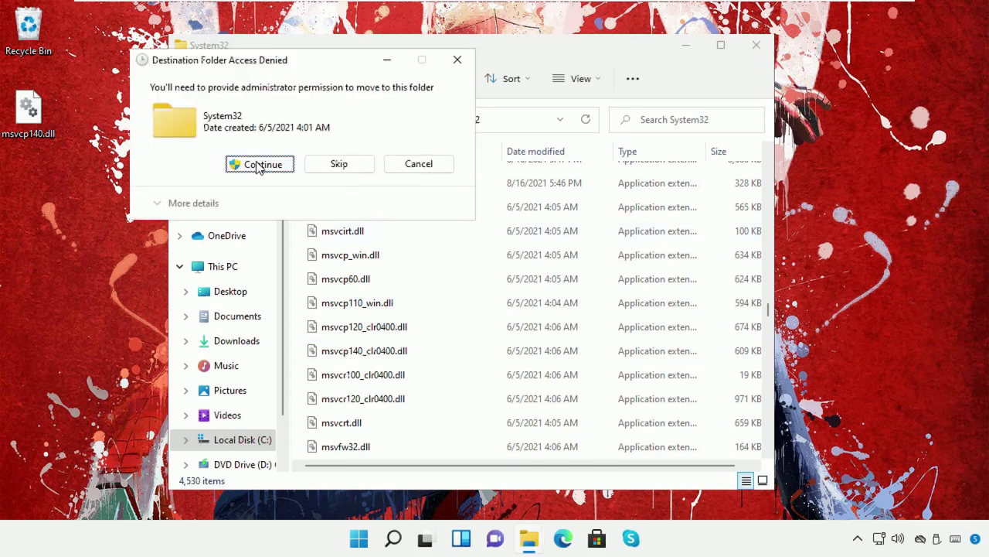
left_click(257, 163)
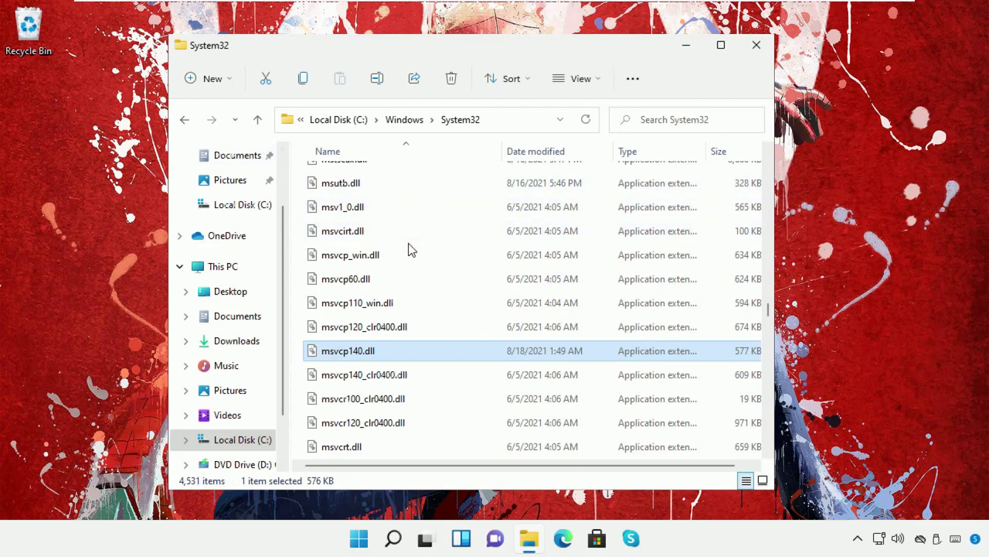
Try to delete appwiz.cpl from the System32 folder.
left_click_drag(768, 308, 768, 170)
scroll(718, 276, "down", 20)
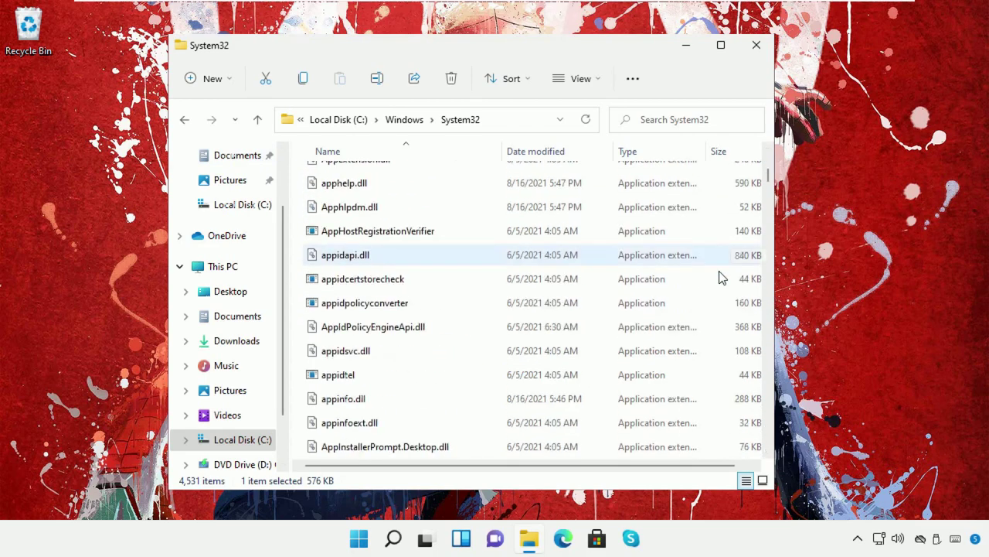
scroll(566, 358, "down", 7)
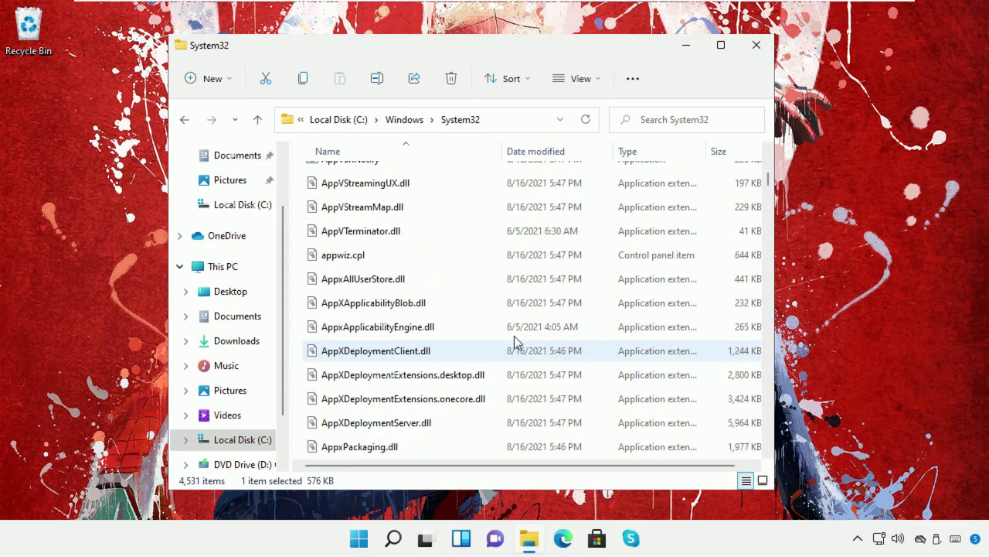
scroll(440, 312, "up", 1)
left_click(394, 322)
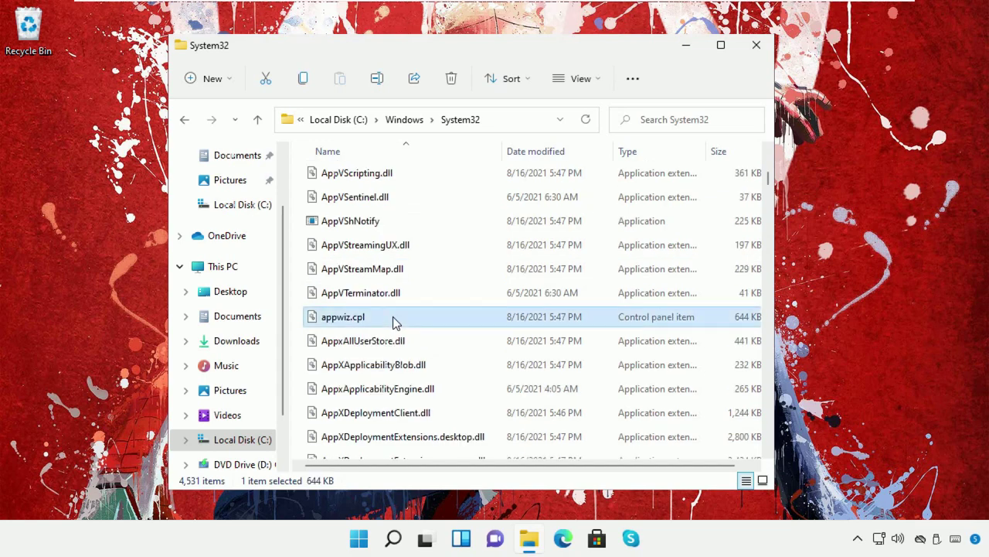
right_click(394, 322)
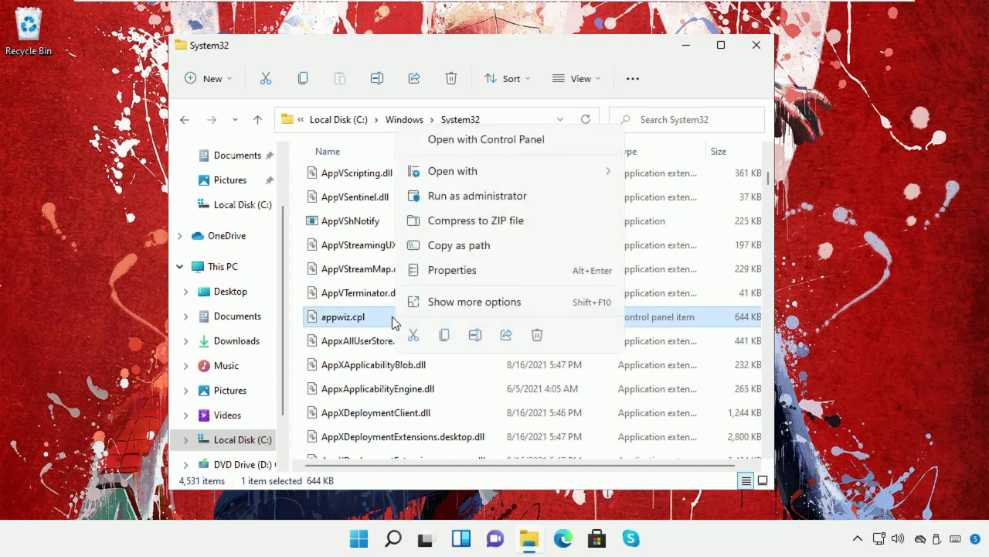
left_click(533, 337)
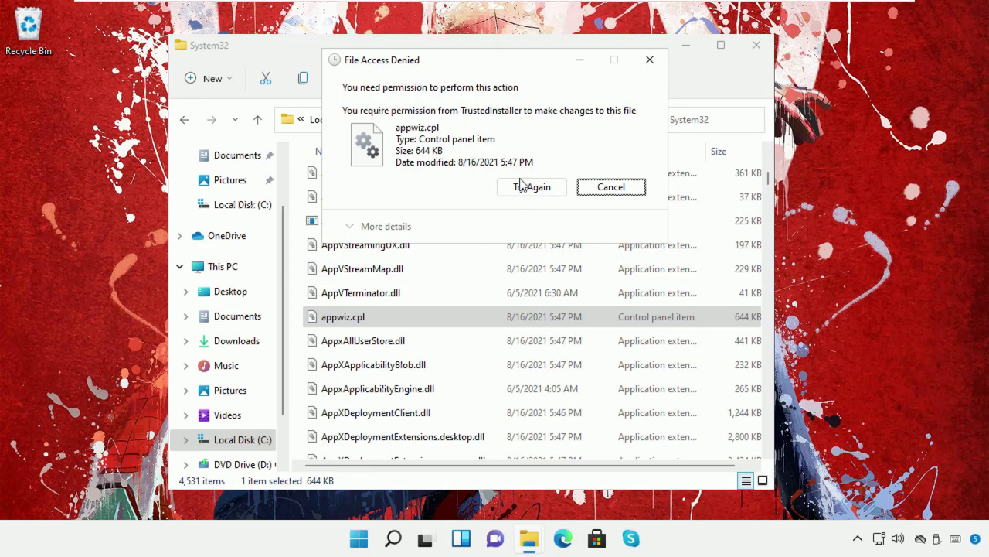
left_click(628, 197)
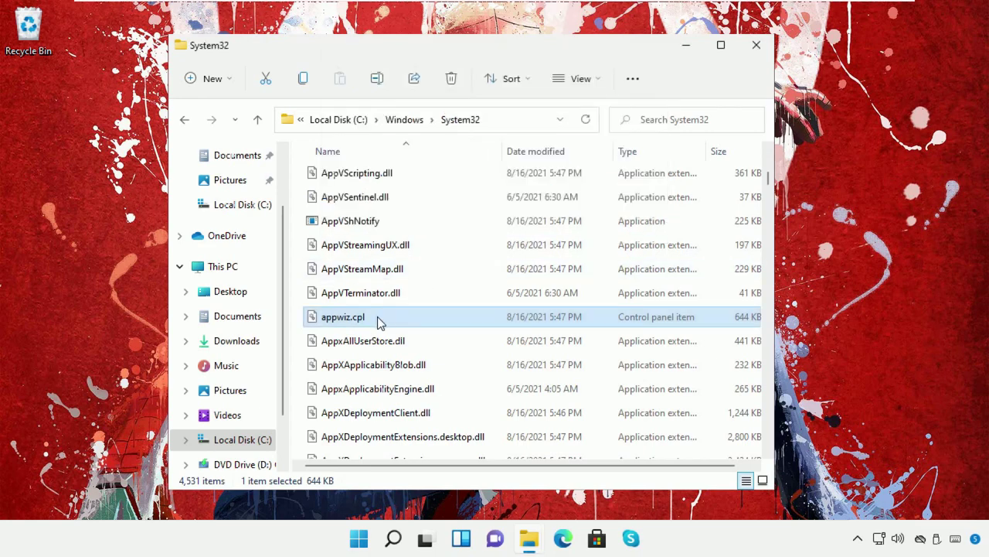
Open the advanced security settings in the properties of appwiz.cpl.
right_click(379, 319)
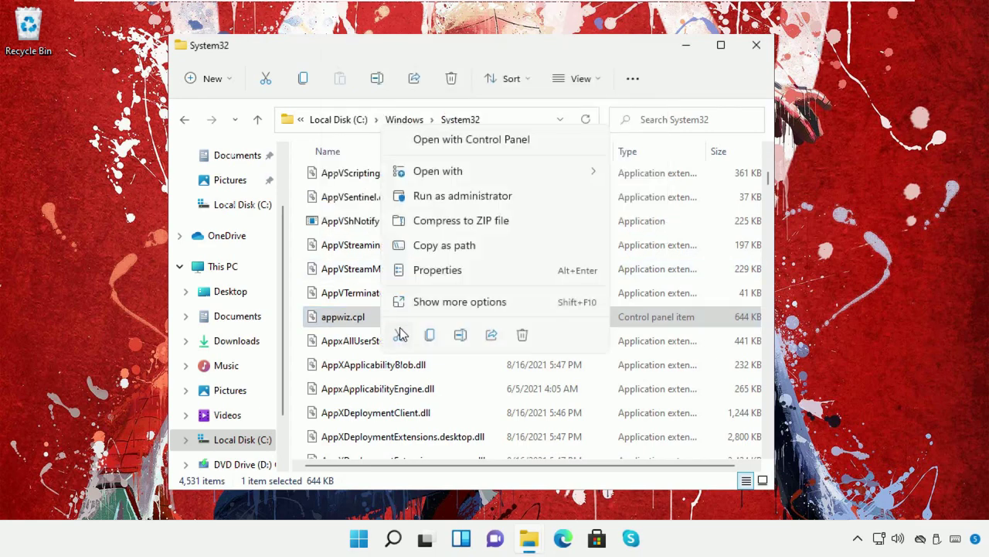
left_click(437, 270)
left_click_drag(507, 139, 422, 82)
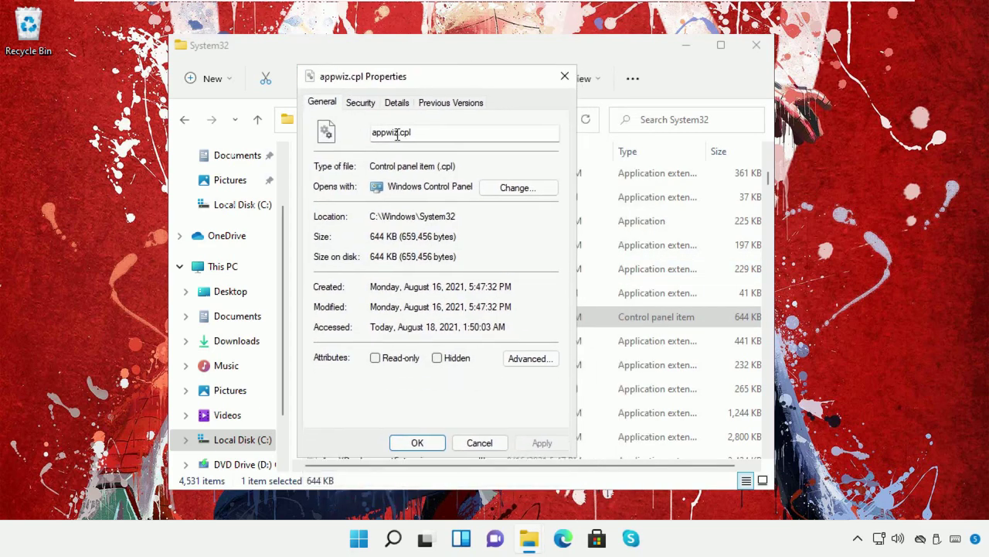
left_click(361, 104)
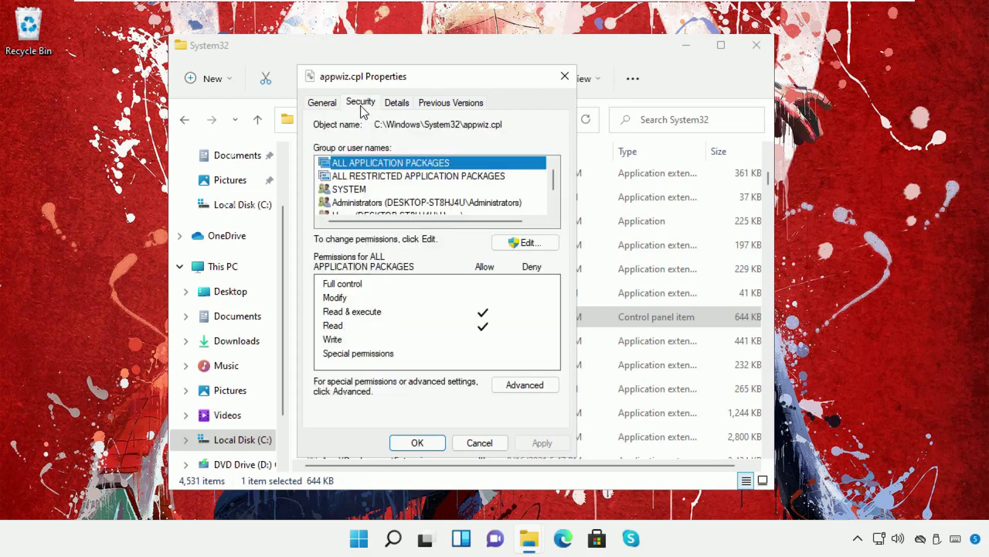
left_click(518, 384)
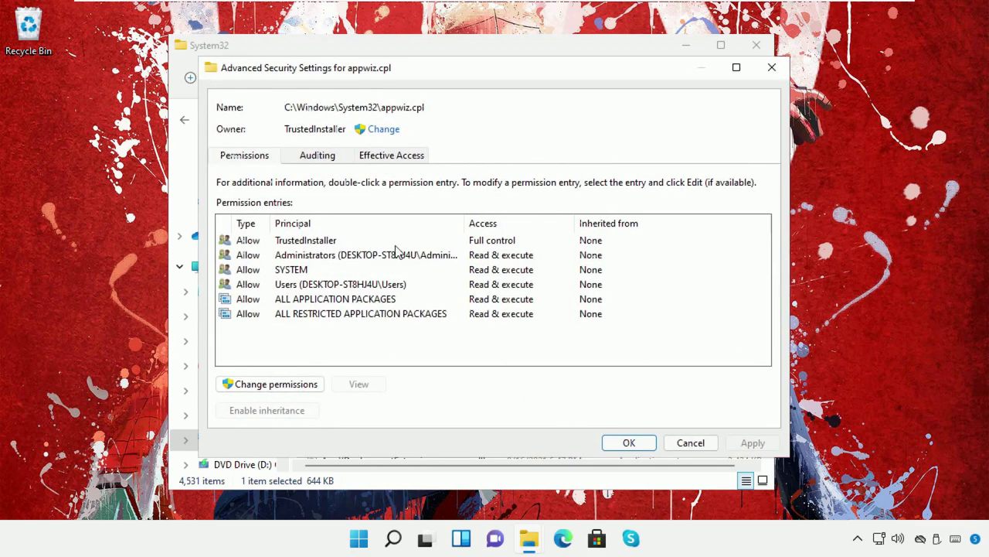
Find the local user account among the available users and groups and set it as the owner of appwiz.cpl.
left_click(378, 132)
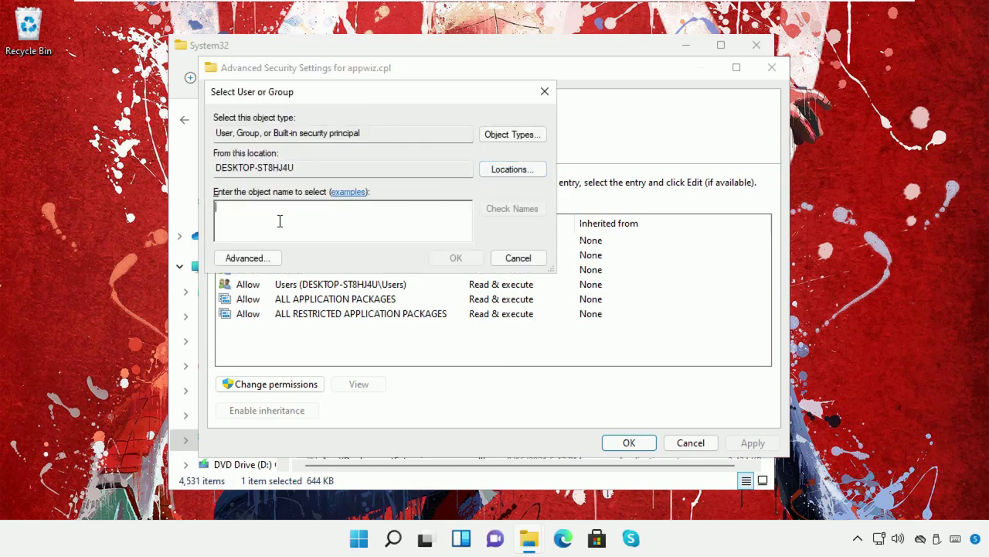
left_click(260, 259)
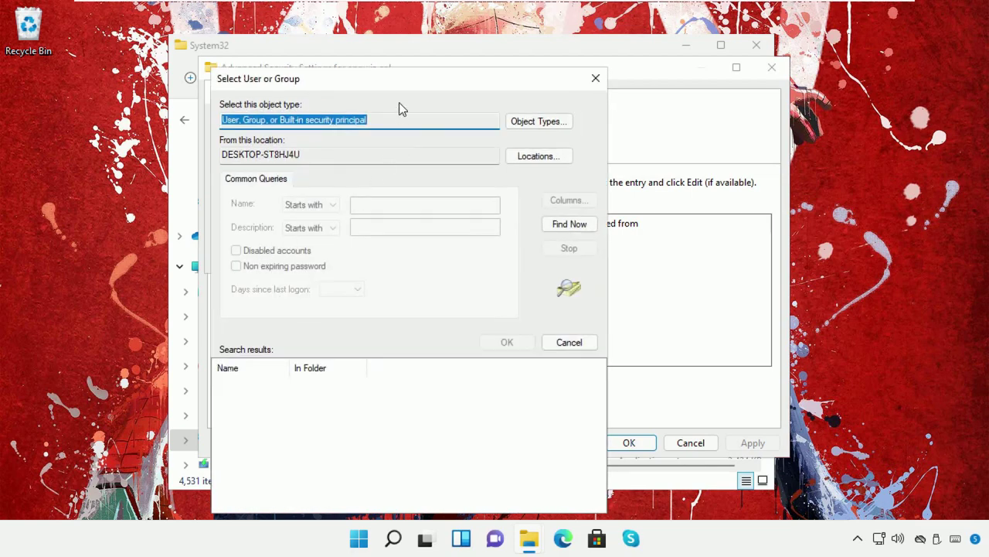
left_click_drag(395, 82, 397, 53)
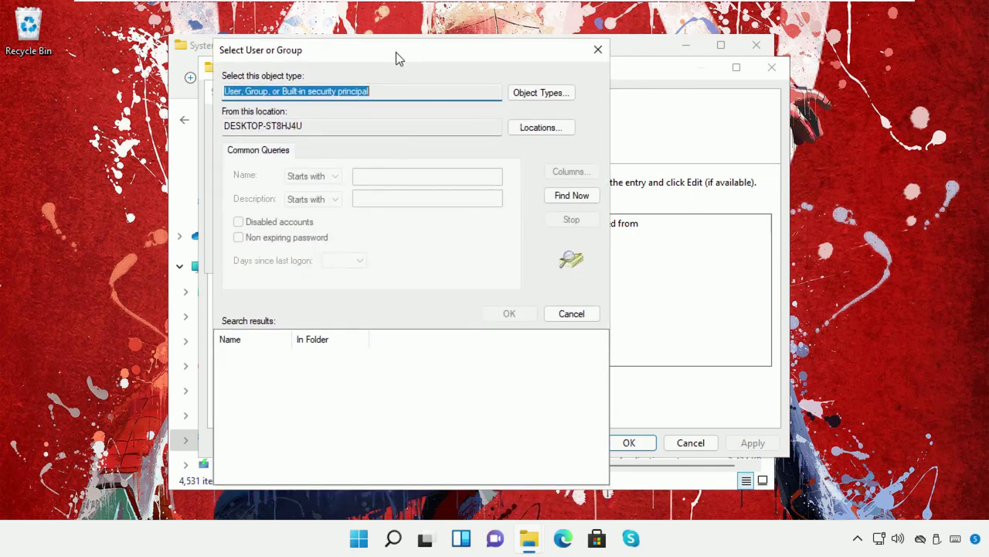
left_click(553, 200)
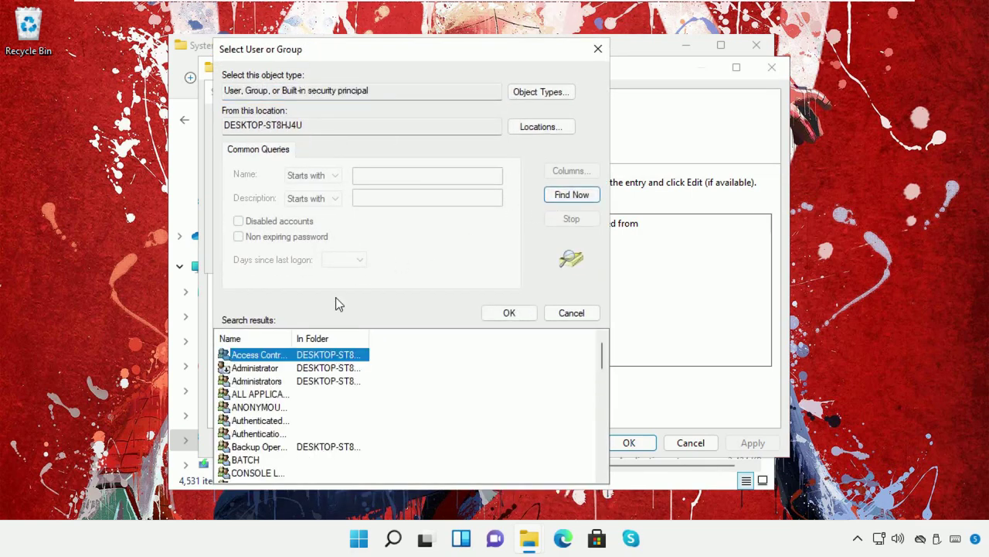
left_click_drag(289, 338, 384, 337)
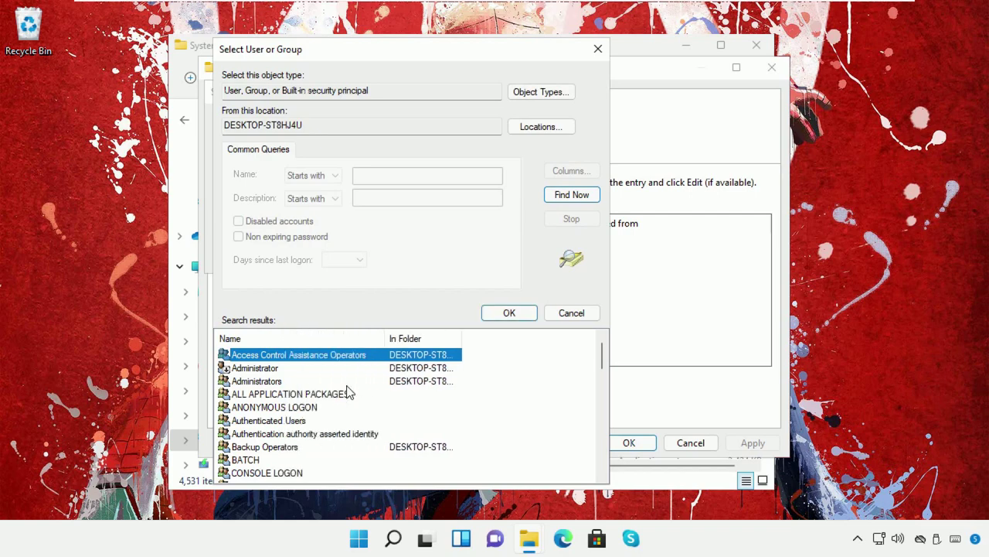
scroll(346, 391, "down", 2)
scroll(346, 392, "down", 10)
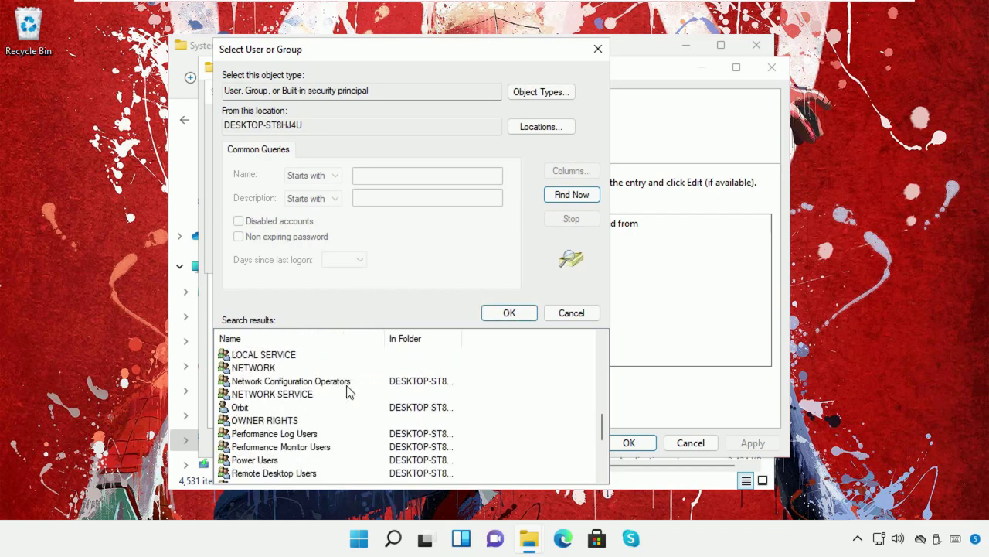
scroll(347, 392, "up", 3)
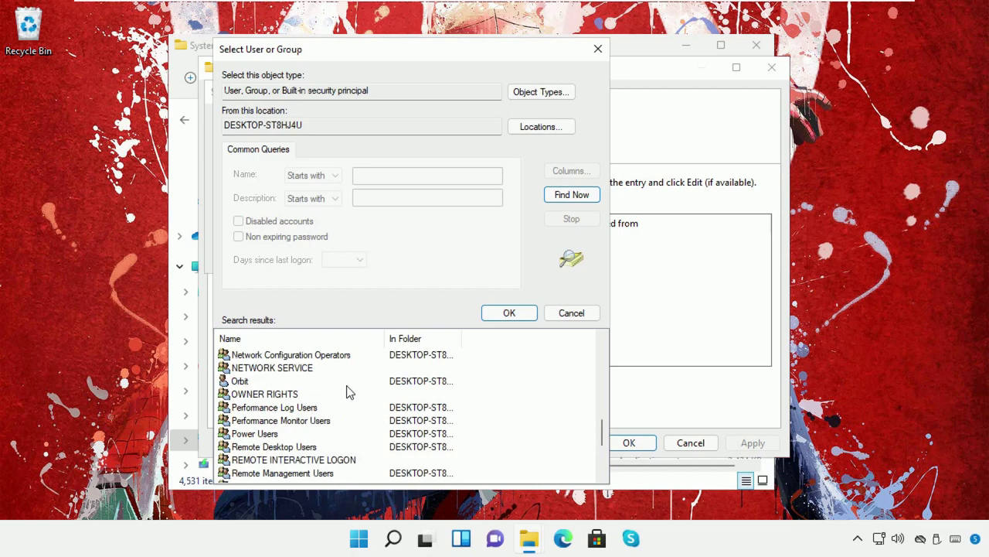
left_click(240, 381)
left_click(514, 315)
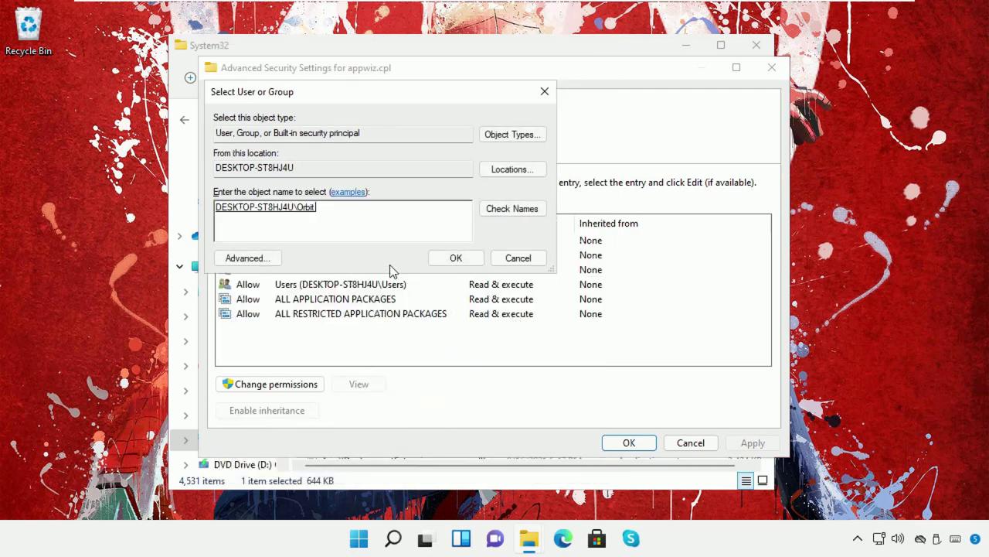
left_click(454, 259)
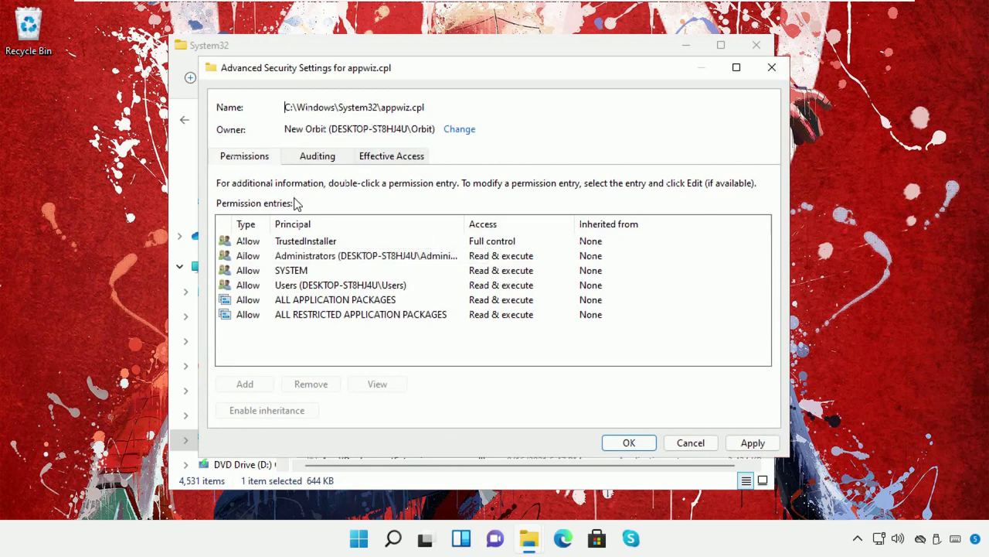
Remove the Everyone entry from the auditing entries of appwiz.cpl.
left_click(326, 157)
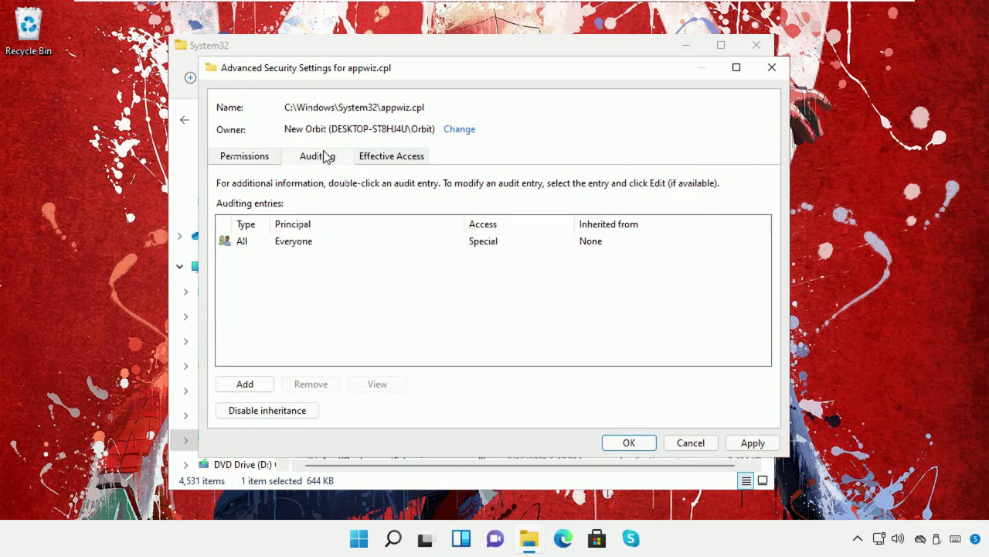
left_click(271, 163)
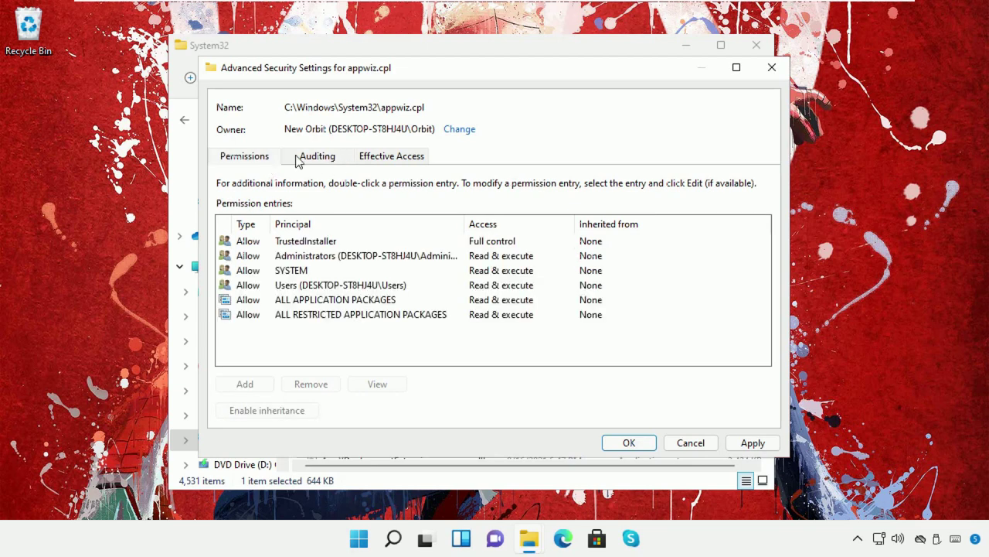
left_click(323, 156)
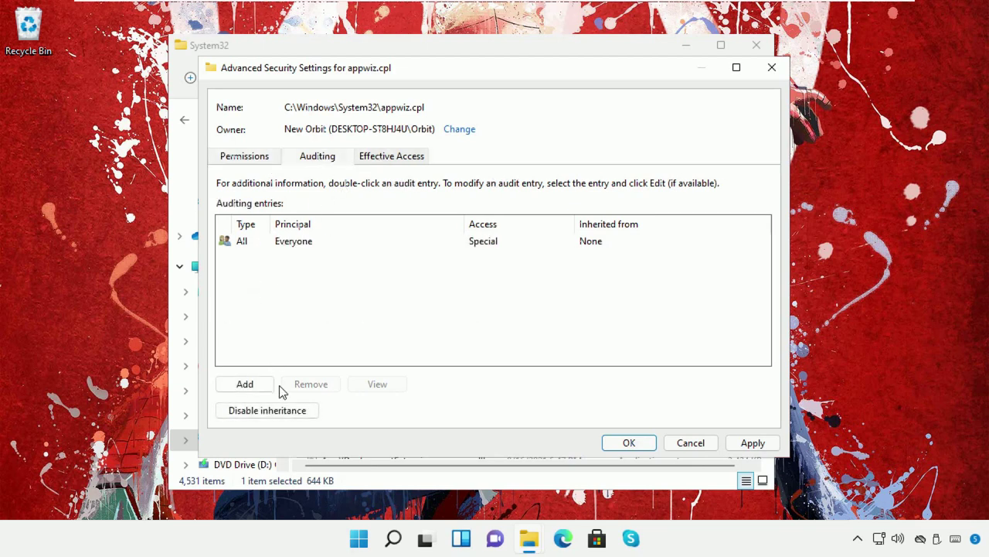
left_click(300, 243)
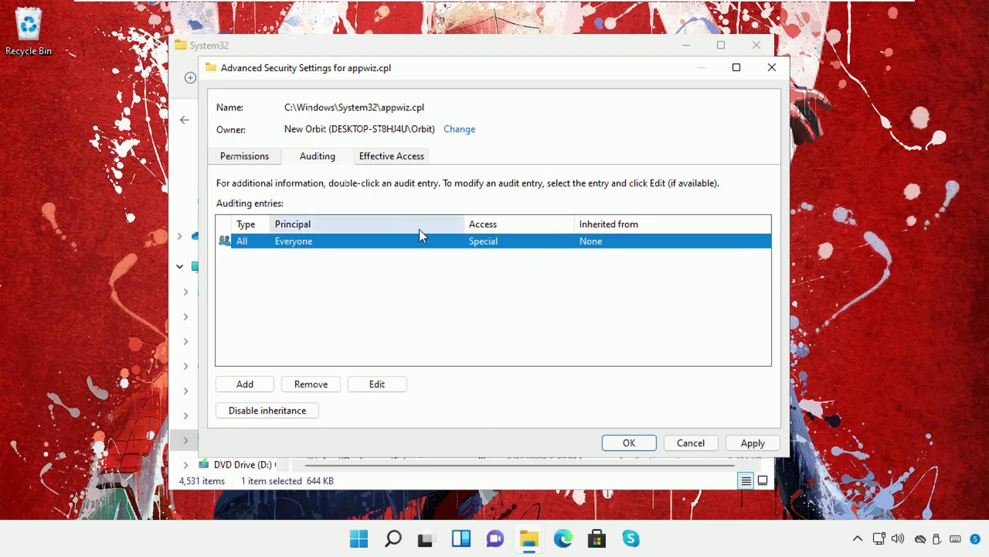
left_click(326, 380)
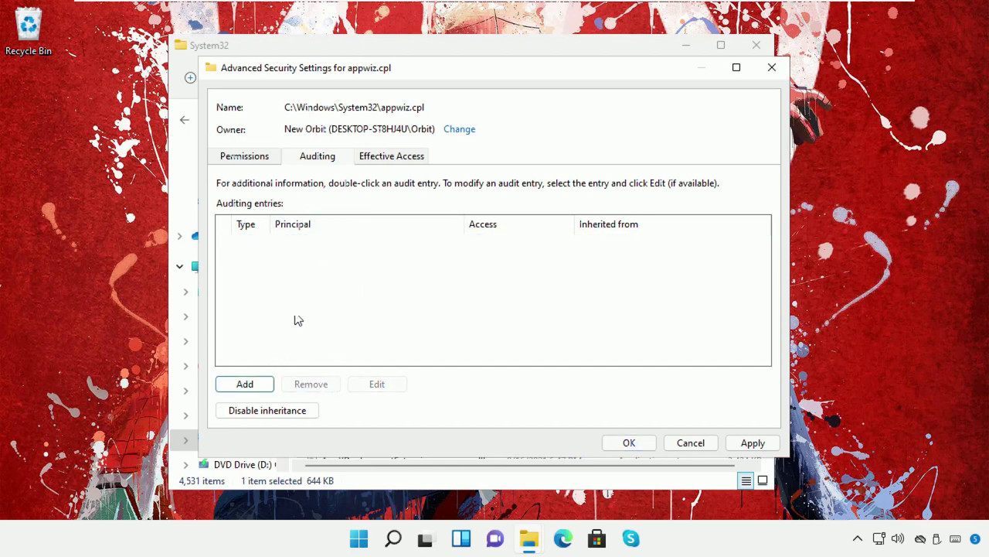
Apply the ownership and auditing changes for appwiz.cpl and close its advanced security settings.
left_click(244, 156)
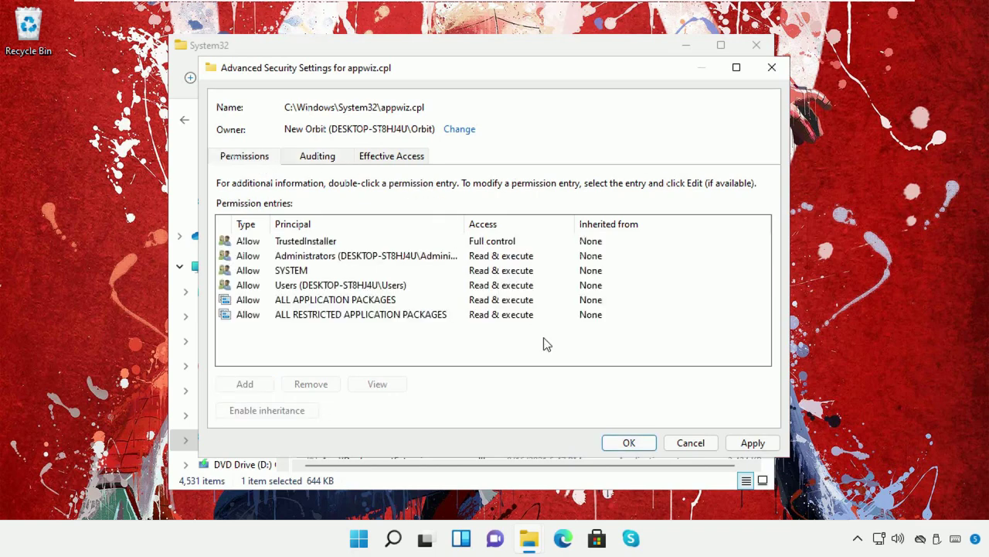
left_click(746, 442)
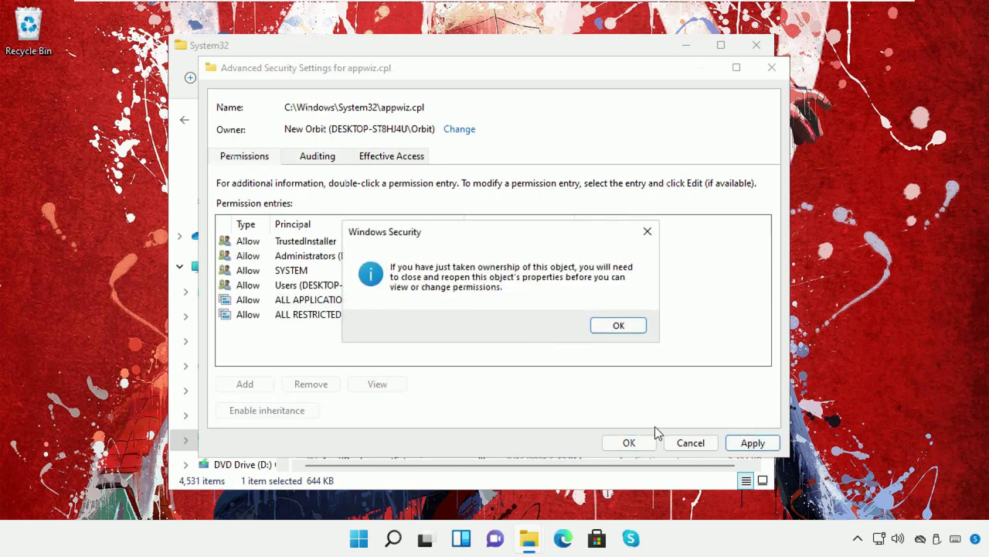
left_click(607, 325)
left_click(625, 441)
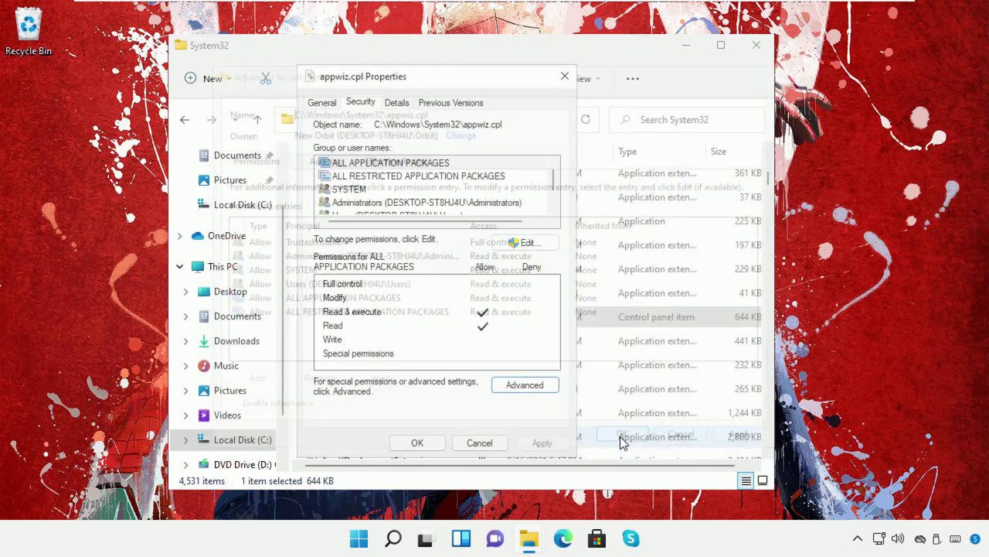
Edit the permissions of appwiz.cpl to deny TrustedInstaller full control.
left_click(510, 245)
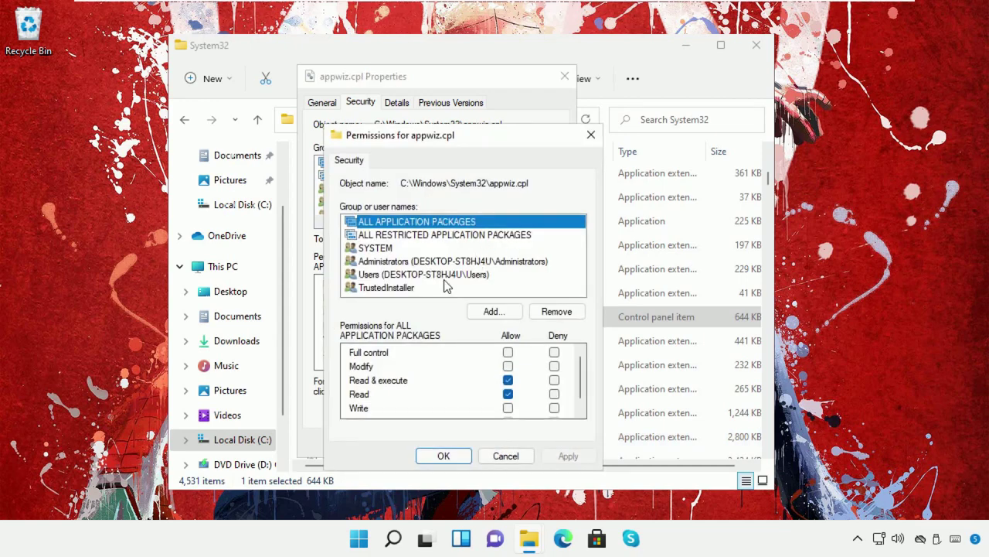
left_click(390, 288)
left_click(554, 352)
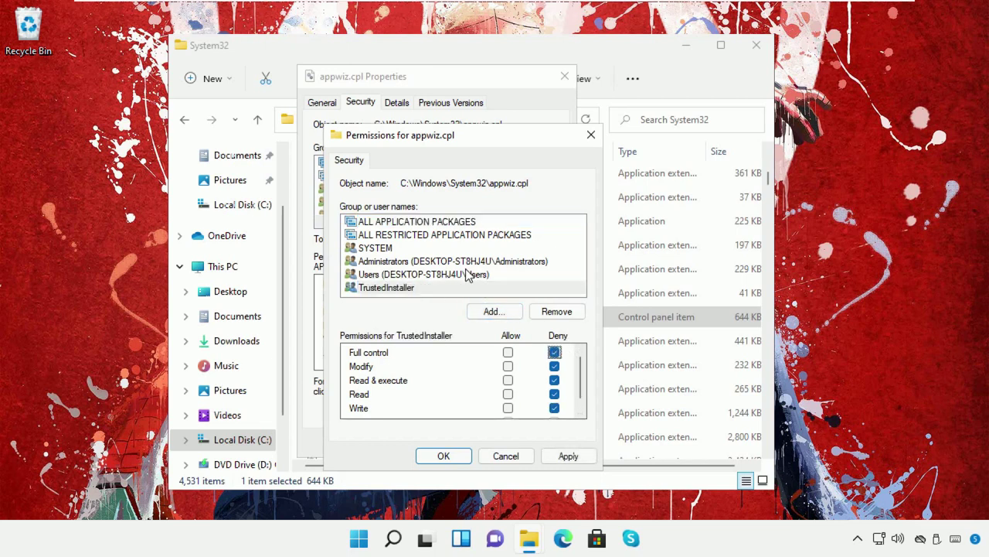
Allow the Users group full control of appwiz.cpl, accept the permission changes and close the file's properties.
left_click(454, 276)
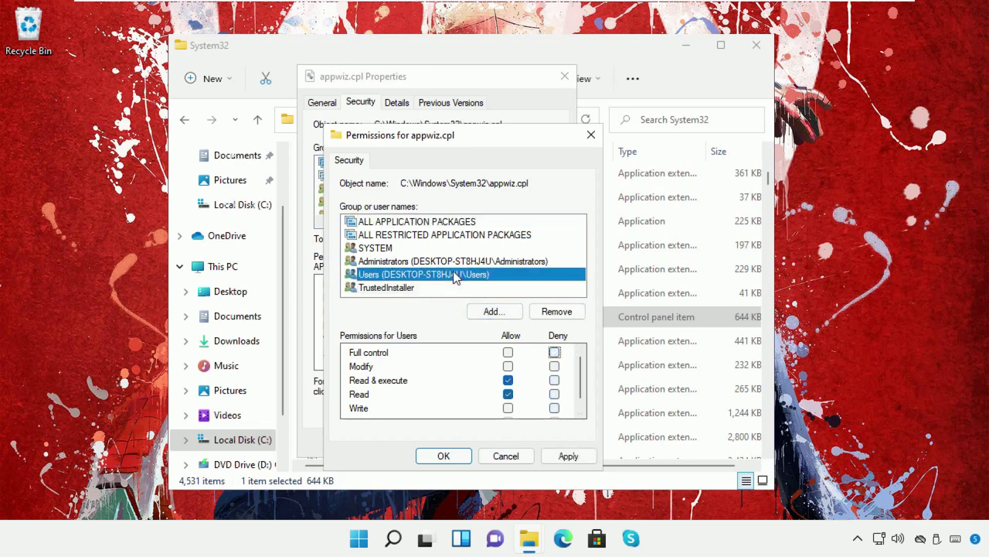
left_click(508, 352)
left_click(555, 456)
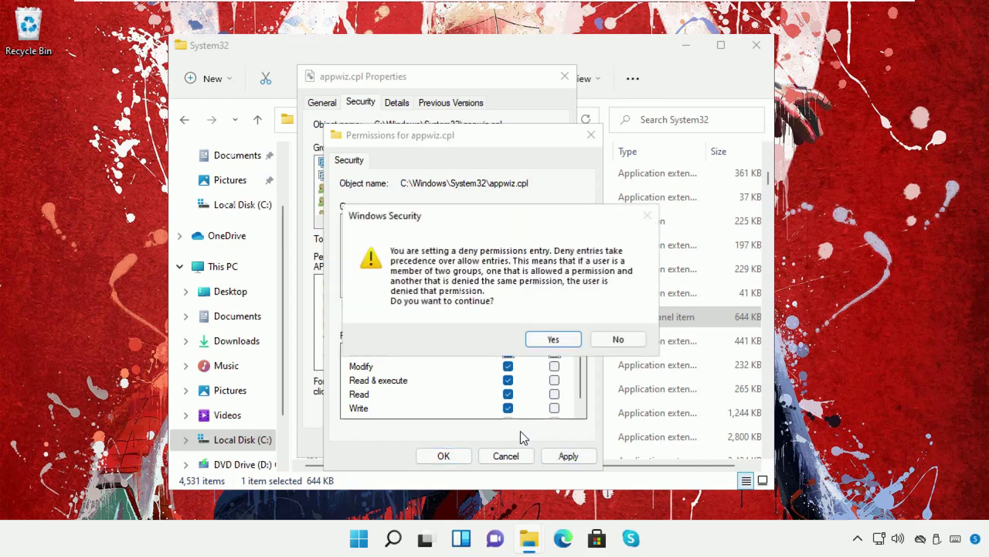
left_click(535, 343)
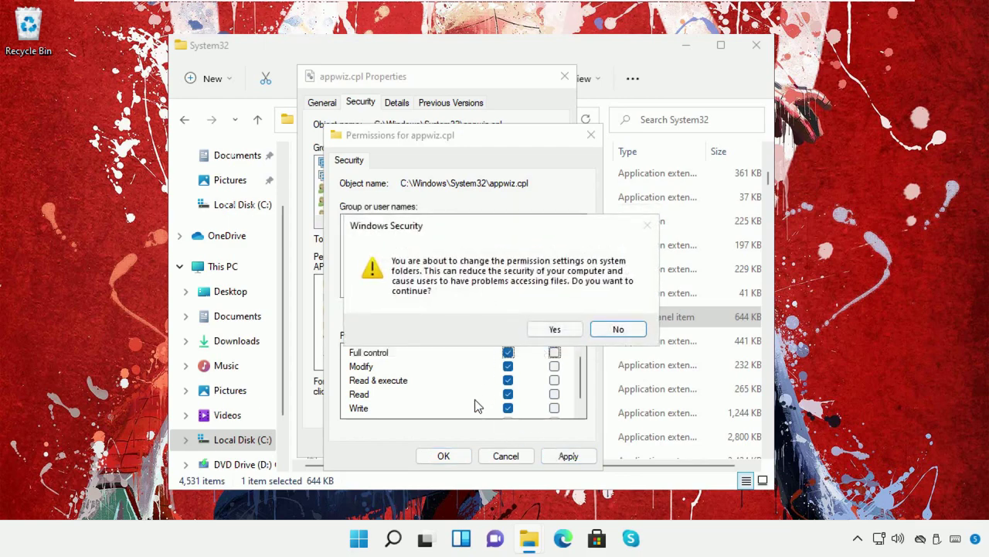
left_click(549, 331)
left_click(444, 455)
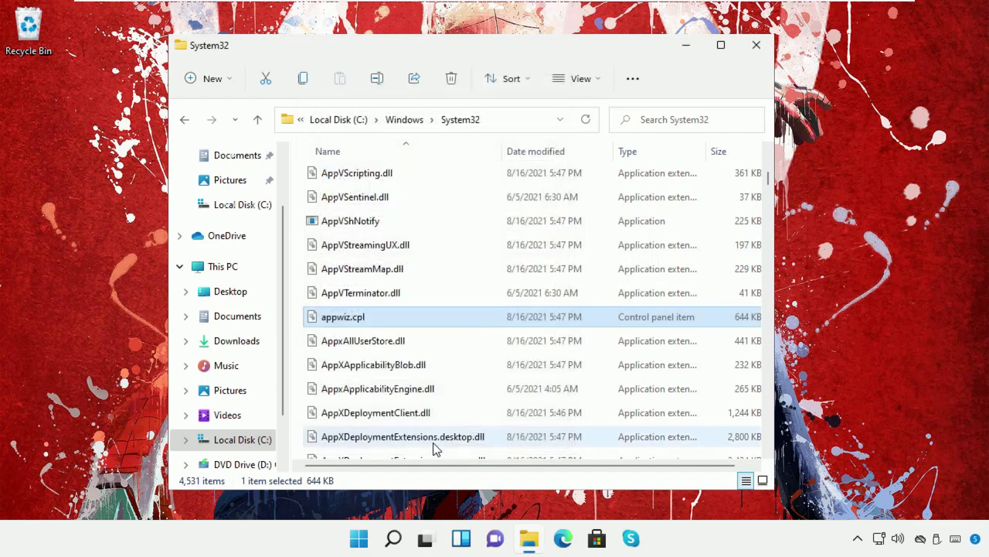
left_click(418, 442)
Delete appwiz.cpl from the System32 folder and close the folder window.
right_click(372, 317)
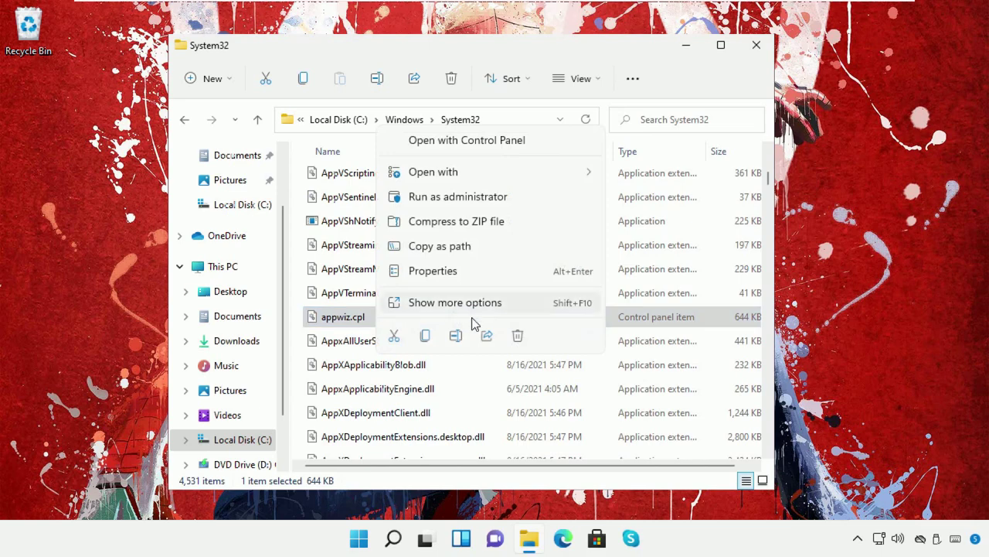
left_click(518, 335)
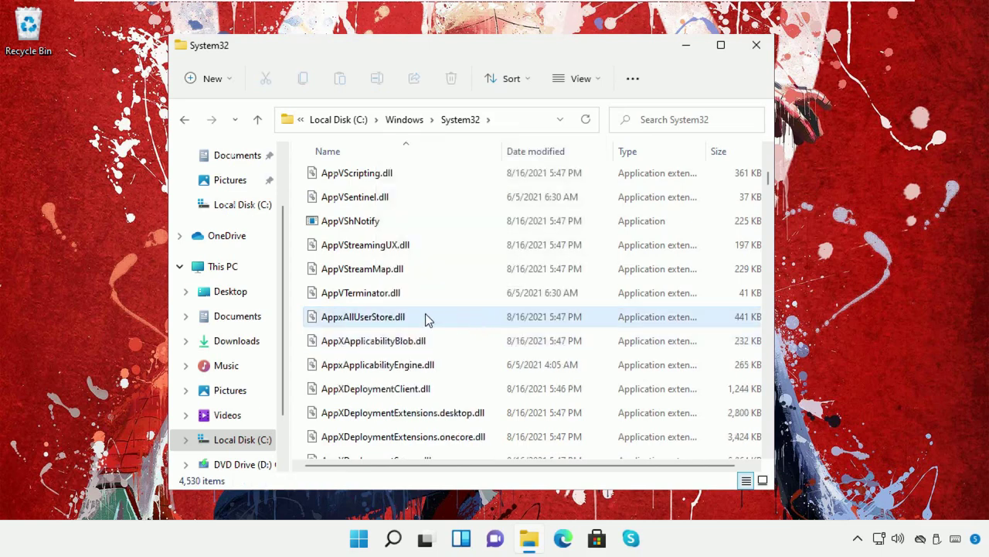
left_click(756, 45)
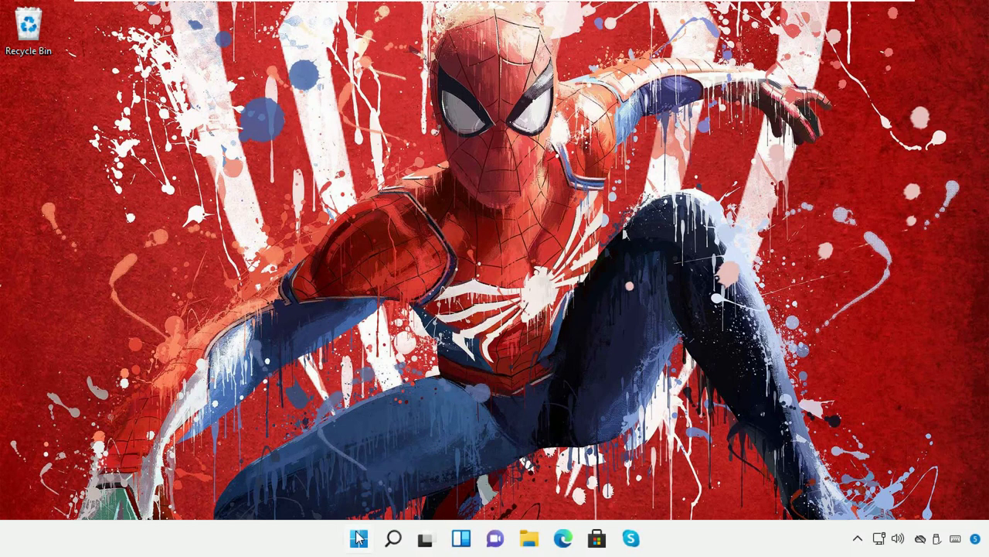
Restart the computer.
left_click(358, 537)
left_click(687, 487)
left_click(688, 454)
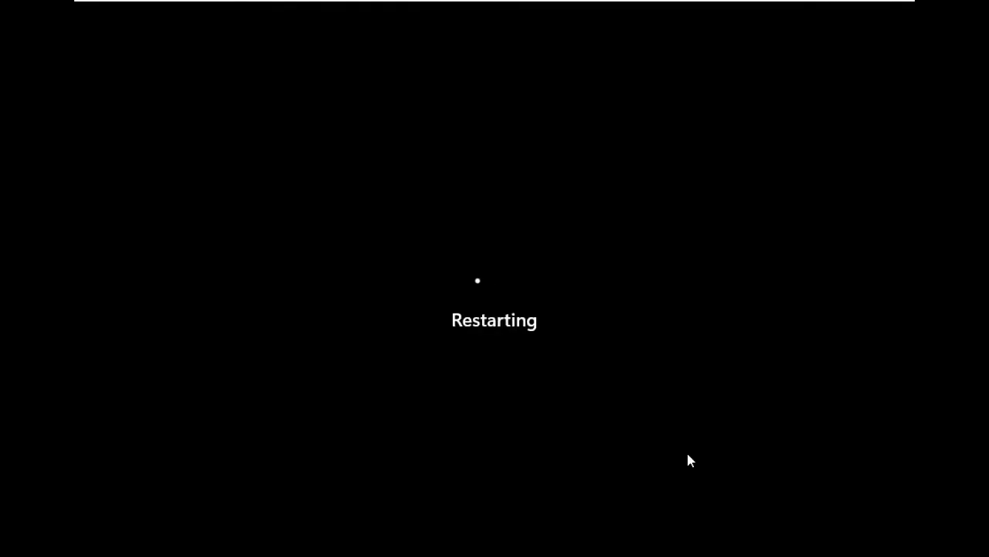